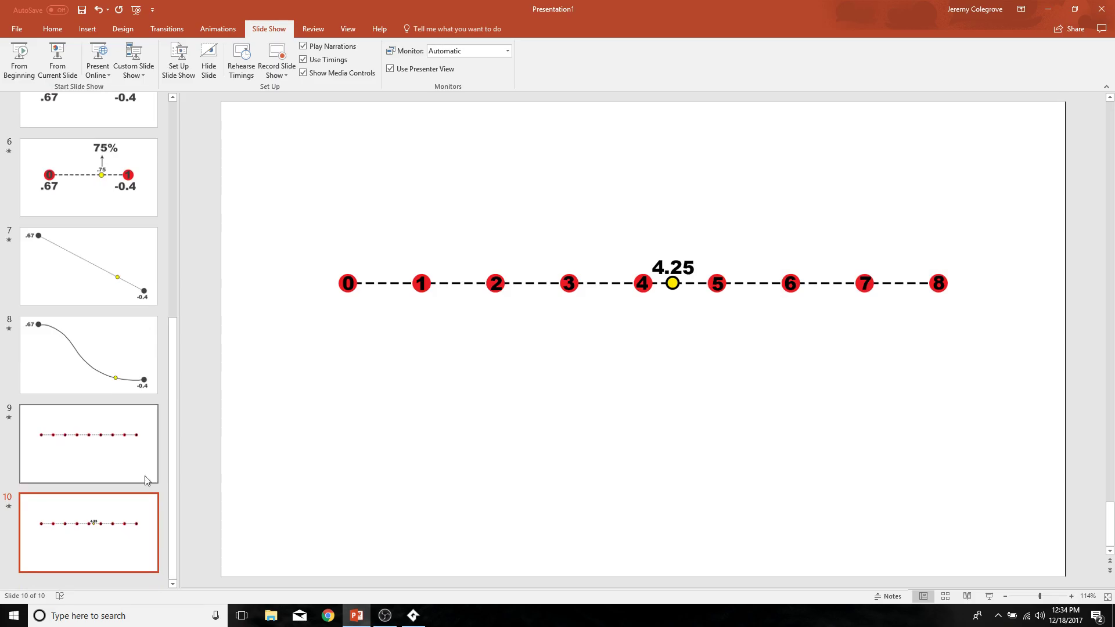
Bring GameMaker forward and create a new script in the Scripts group.
click(413, 616)
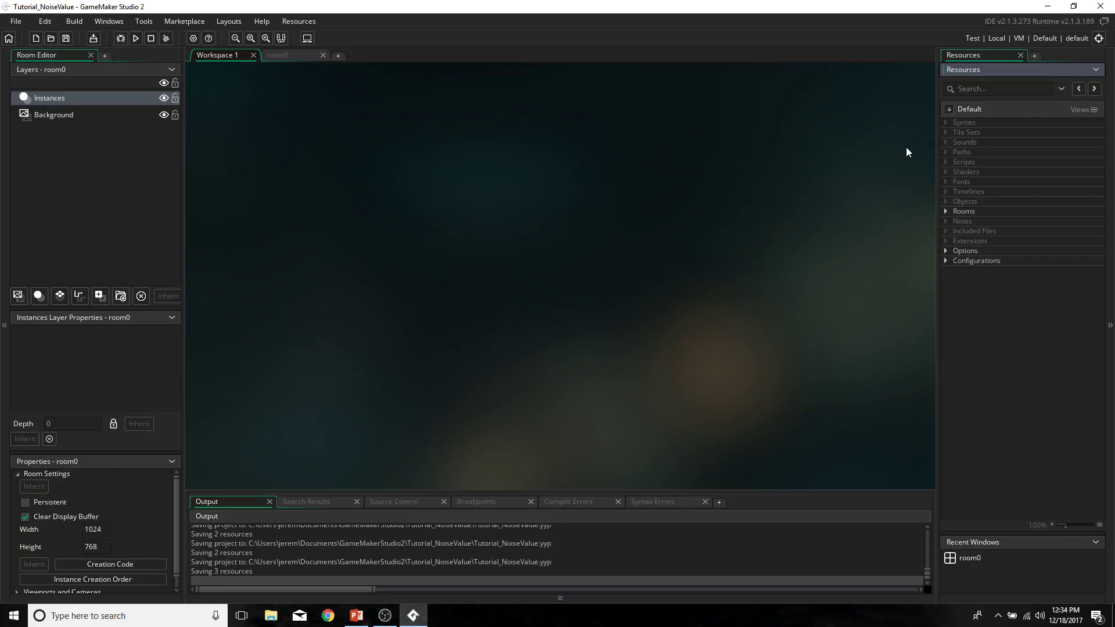
right_click(967, 160)
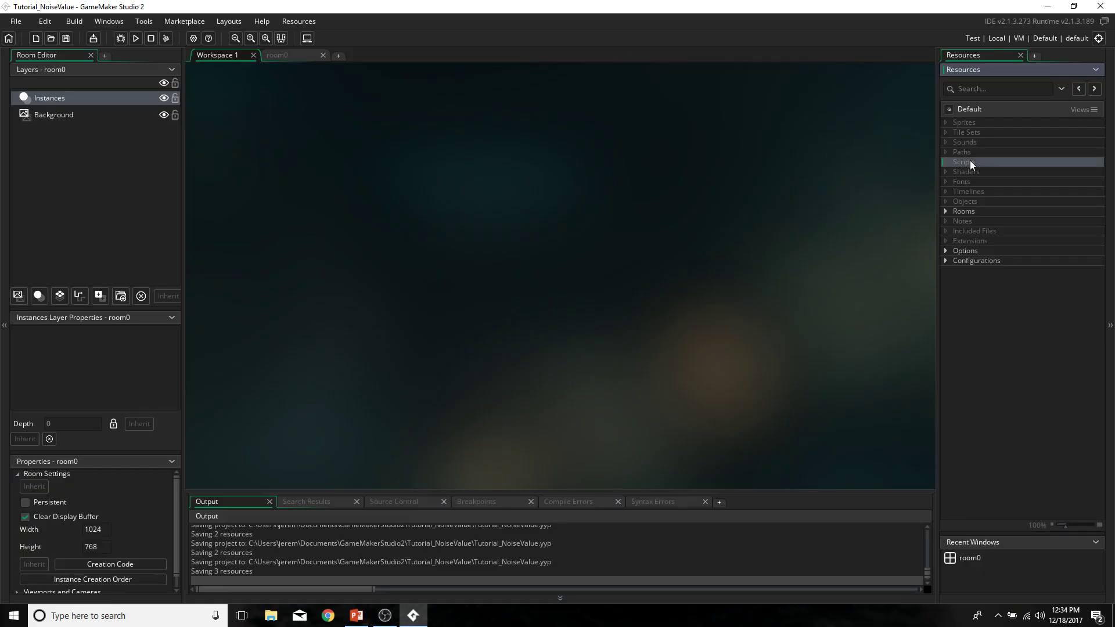
click(984, 168)
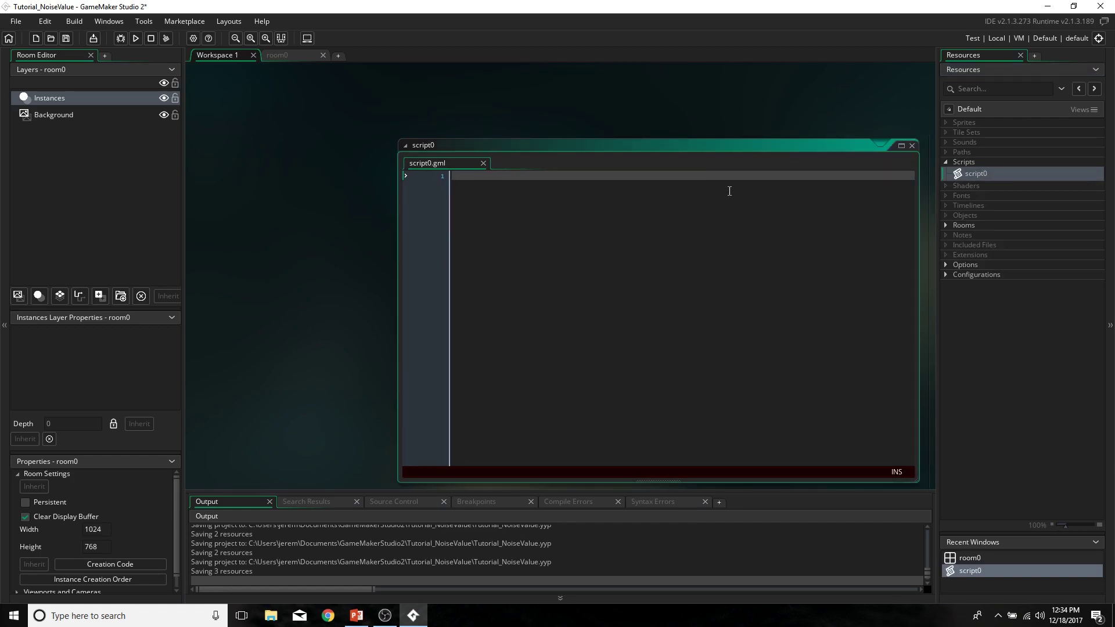
text(var )
text(xPos = argu)
text(ment[0];)
Declare var xPos, frequency and octaves from argument[0], argument[1] and argument[2].
key(Return)
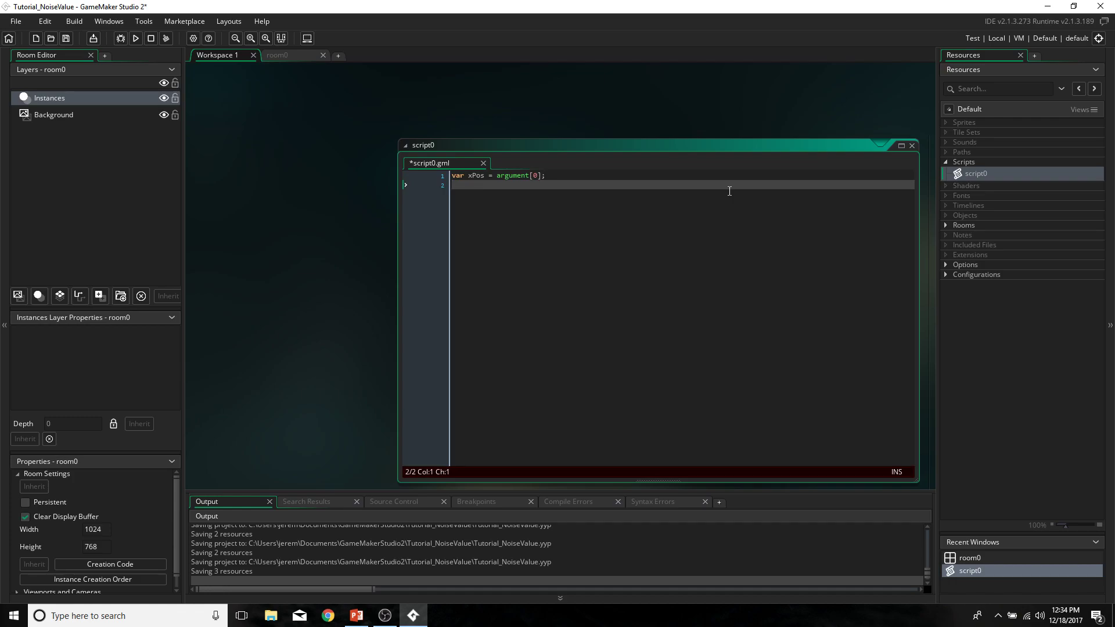
text(ar frequency = argument[1];)
key(Return)
text(var )
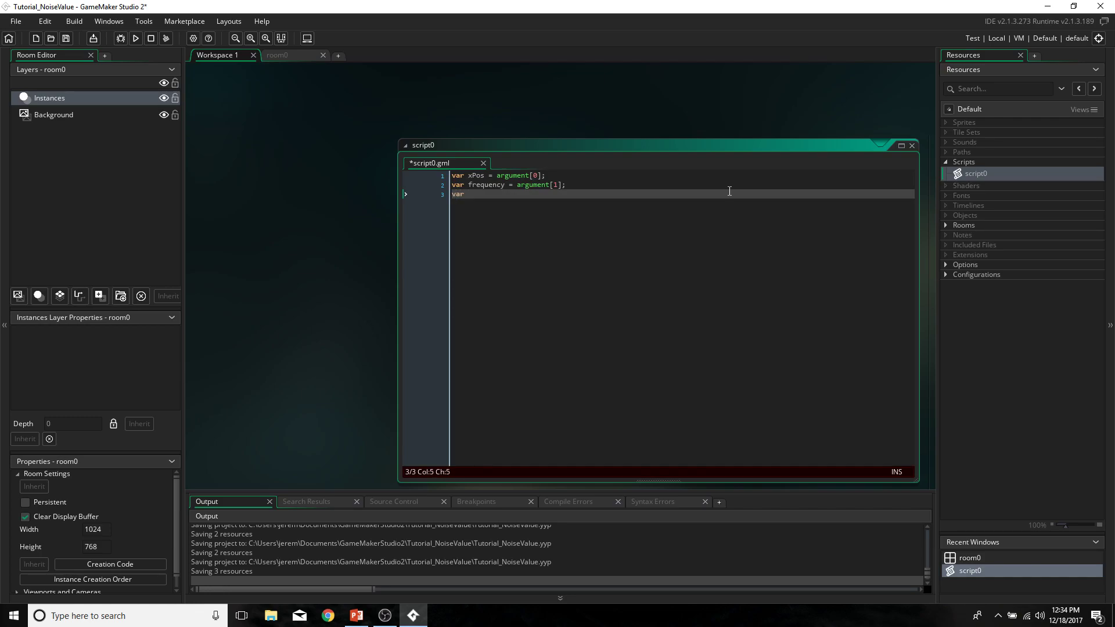
text(octa)
text(ves = argument[2];)
key(Return)
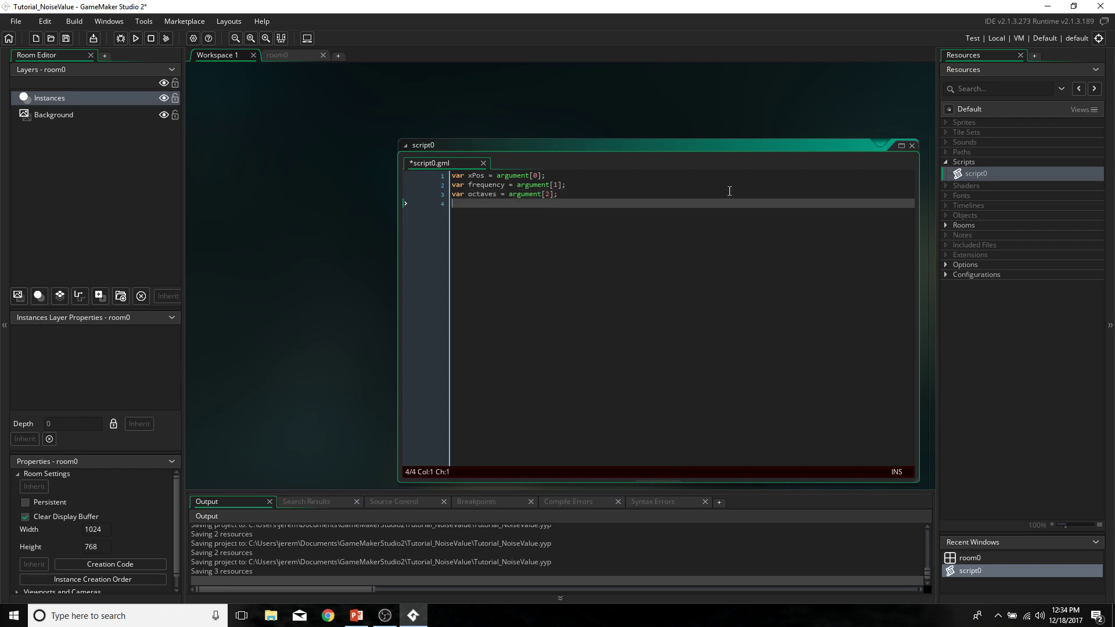
key(Return)
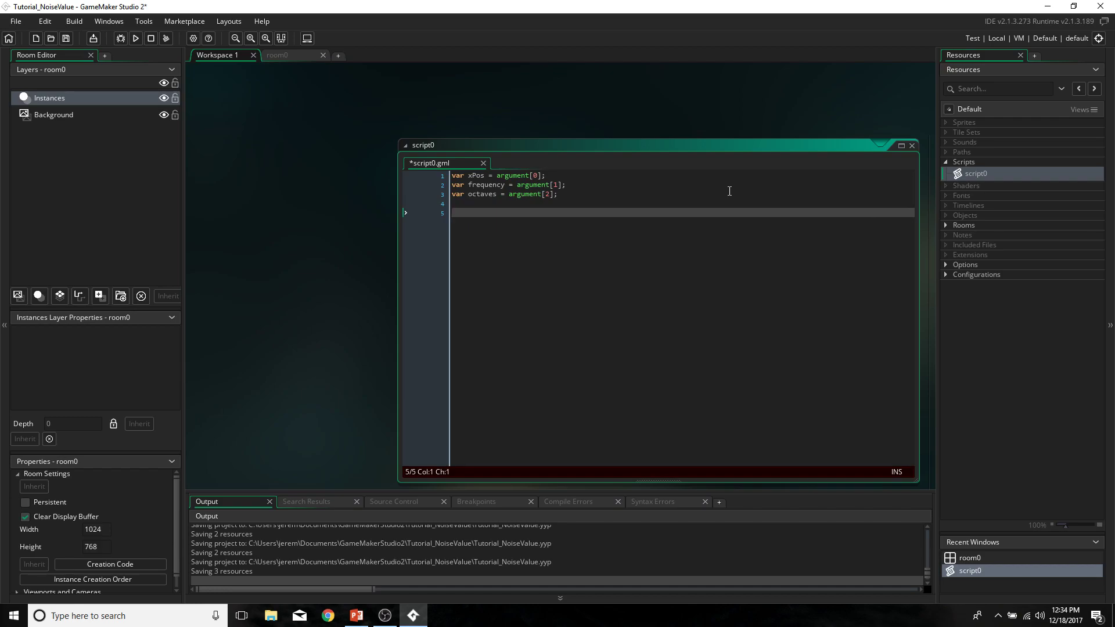
text(for)
Declare var result = 0 and var amplitude = 1 below the arguments.
key(BackSpace)
key(BackSpace)
key(BackSpace)
text(var result = 0;)
key(Return)
text(var )
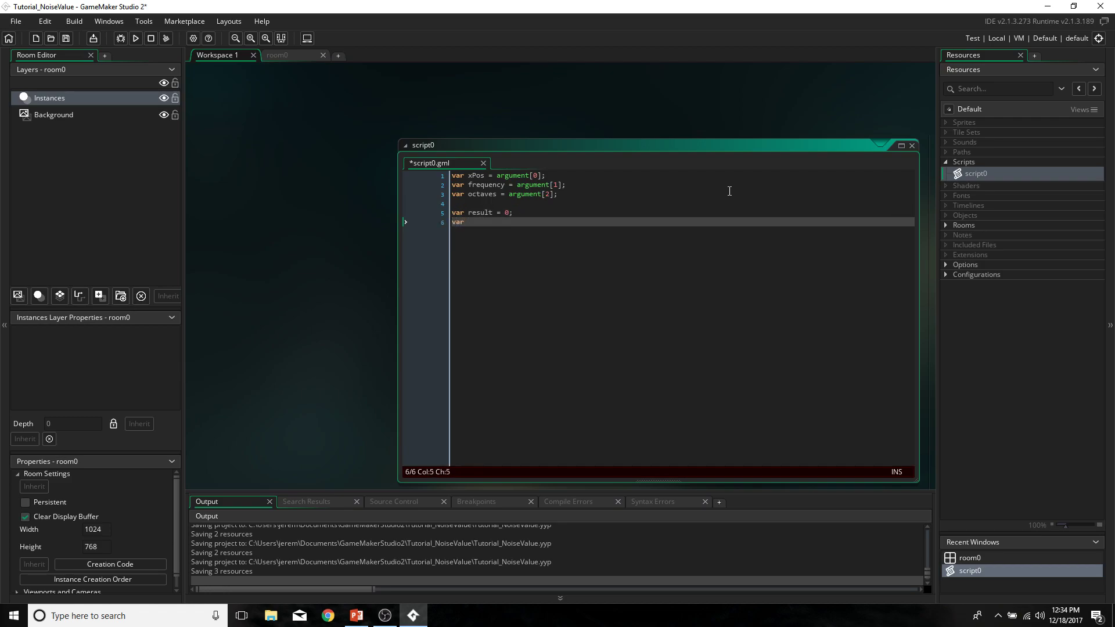
text(amplitude = 1;)
key(Return)
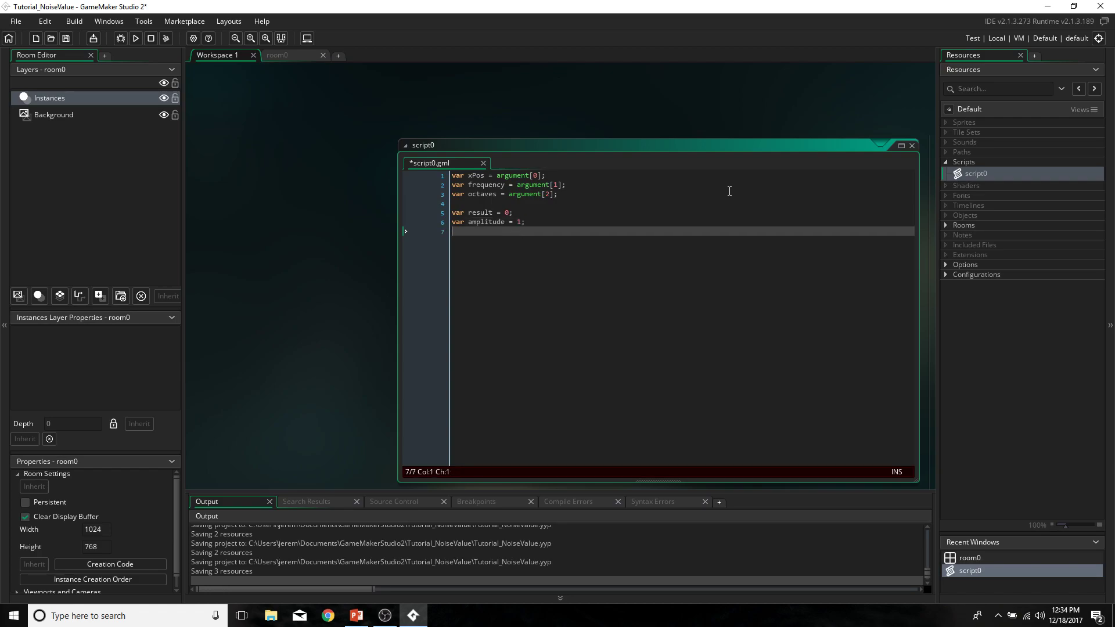
key(Return)
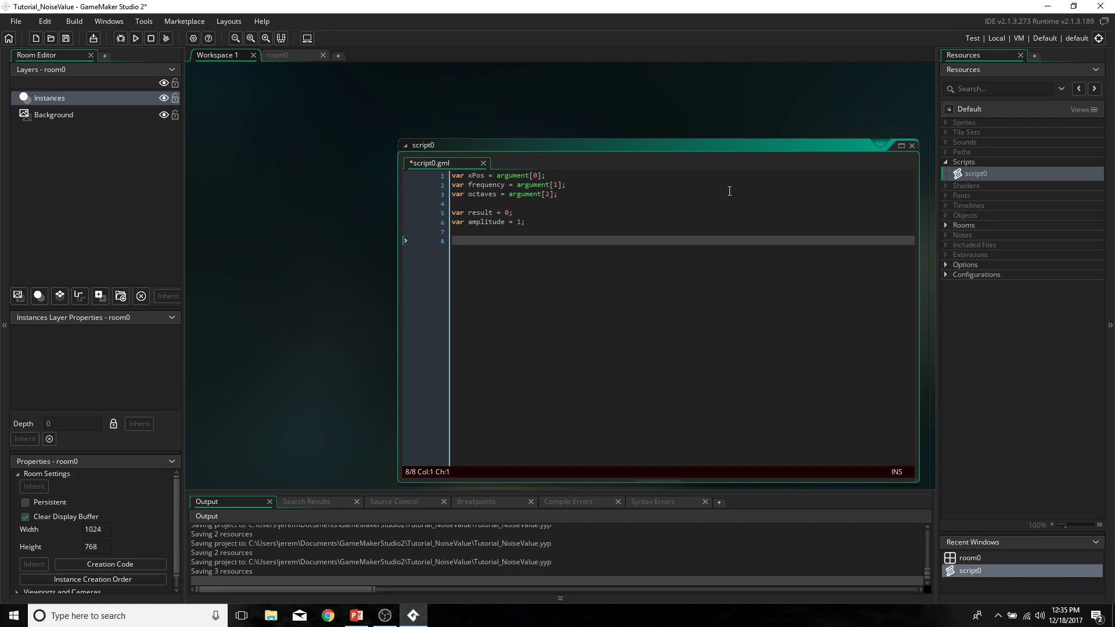
text(for ()
text(var i)
text(=0; i<c)
Add a for loop with i from 0 to octaves, starting result += inside it.
key(BackSpace)
text(octaves; )
text(i)
text(++))
key(Return)
text({)
key(Return)
key(Return)
key(Up)
text(result +=)
Rename script0 to Noise.
click(992, 172)
right_click(992, 171)
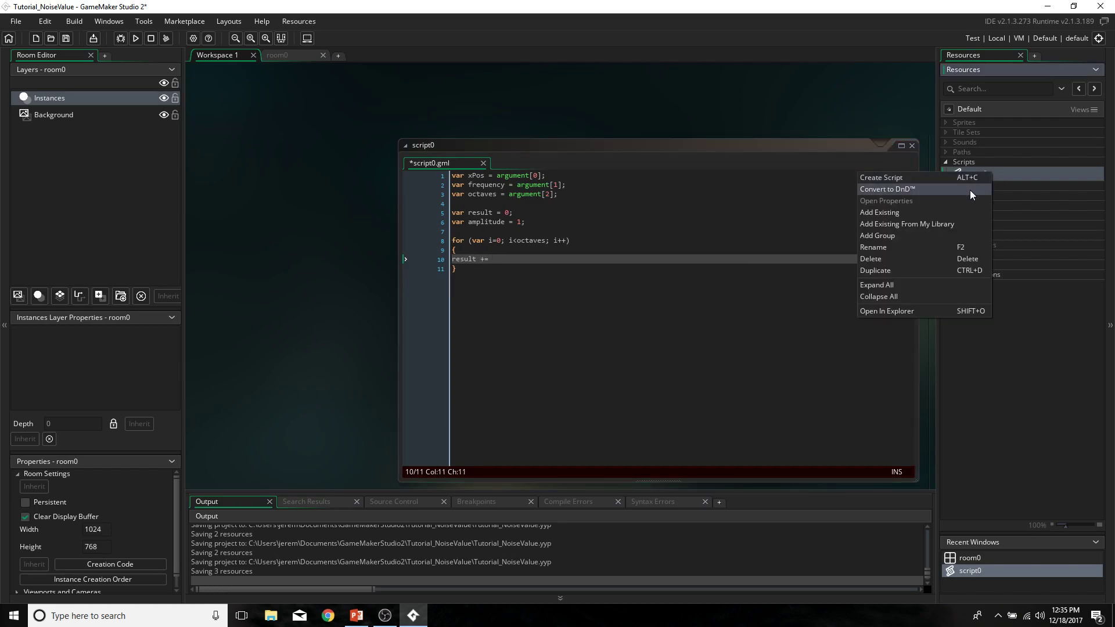
click(914, 251)
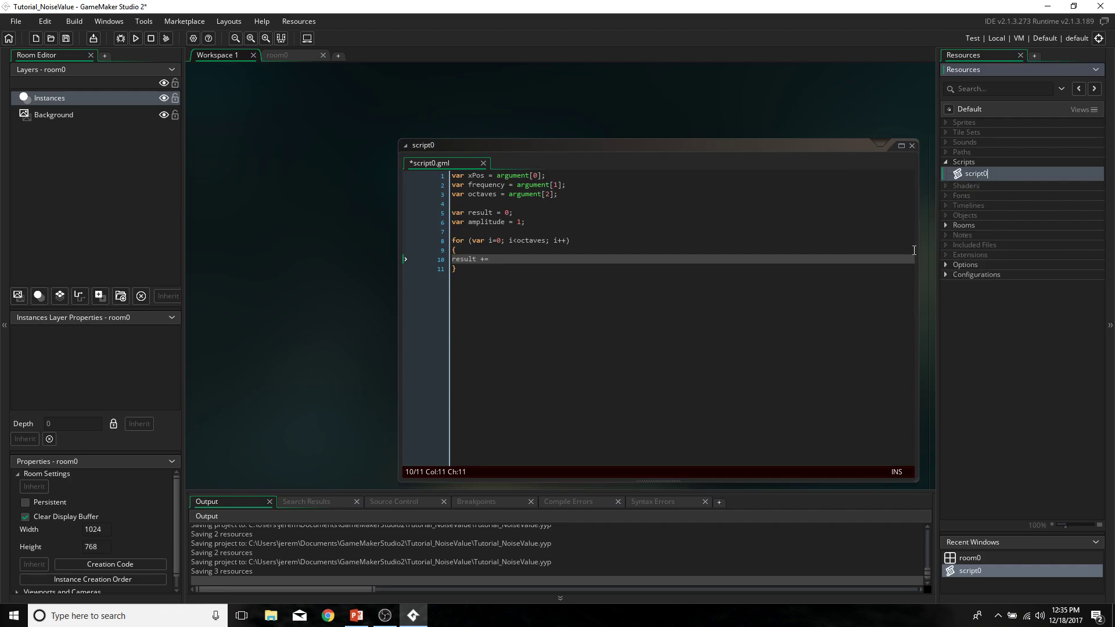
text(Noise)
key(Return)
Create a second script named NoiseFunction.
right_click(967, 162)
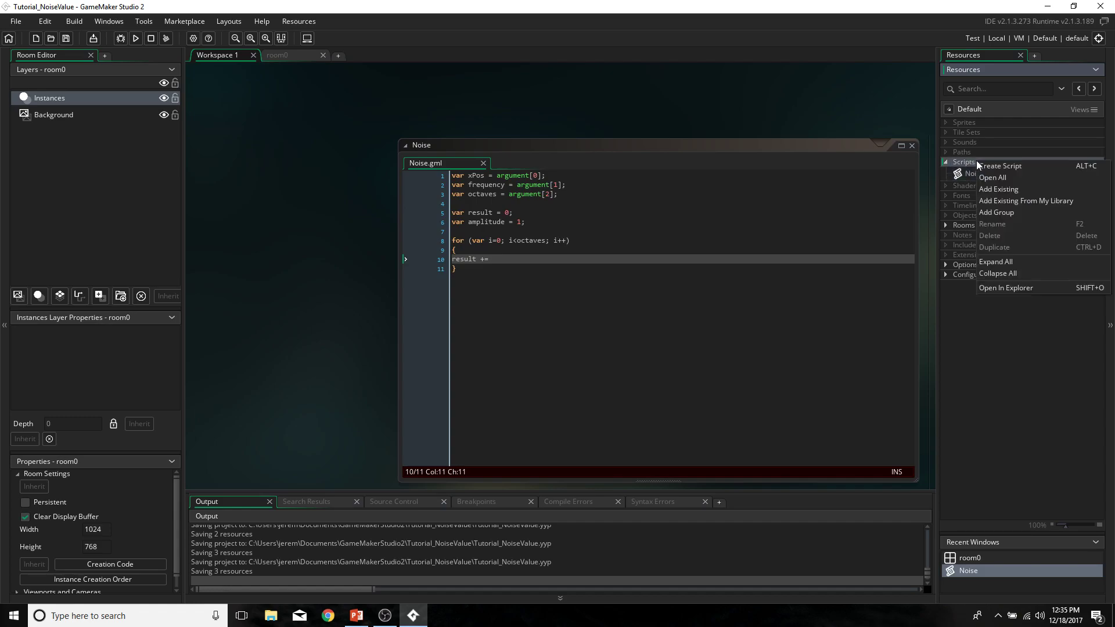
click(993, 167)
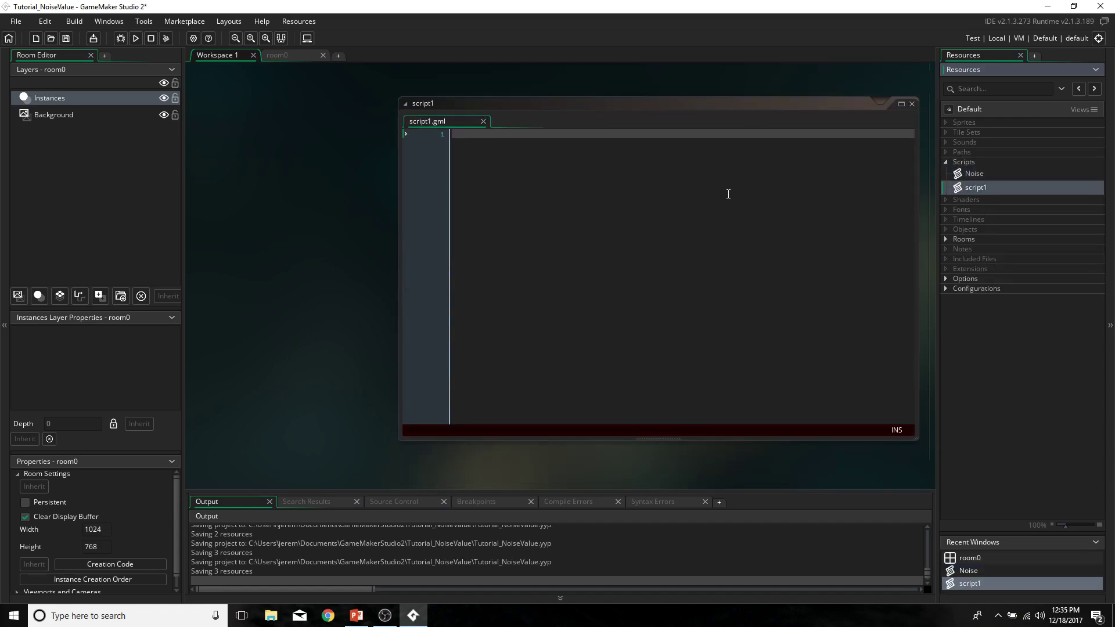
text(NoiseFucnction)
key(Return)
scroll(643, 206, up, 2)
scroll(643, 206, up, 3)
Add amplitude *= .5 and frequency *= 2 lines below the result line.
click(509, 217)
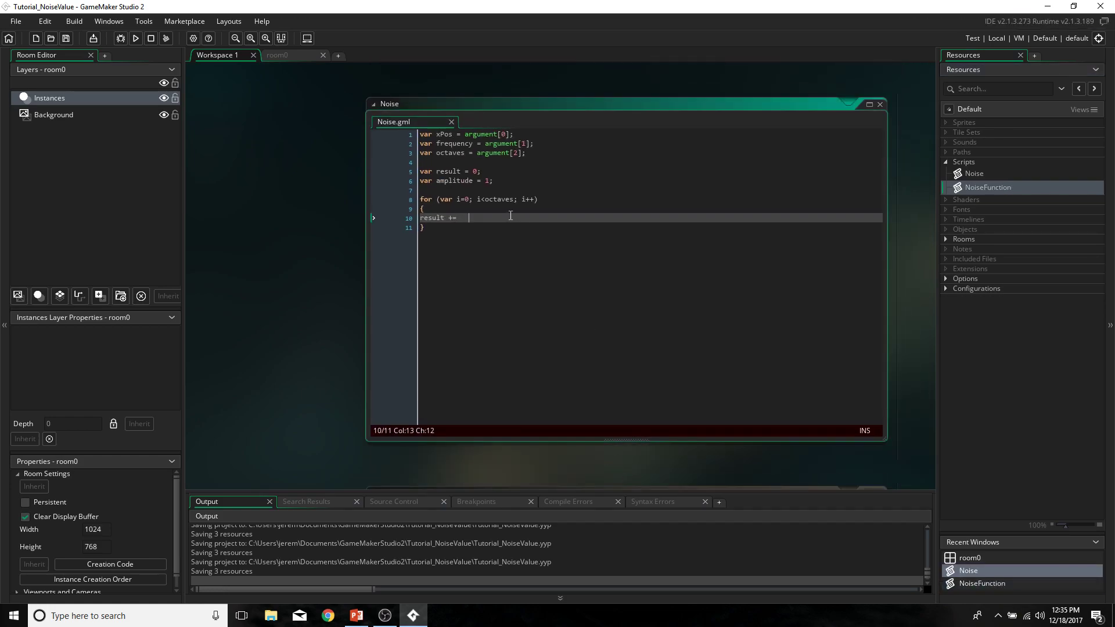
text(NoiseFunc)
text(tion)
text(();)
text(*amplitude)
text(;)
key(Return)
key(Return)
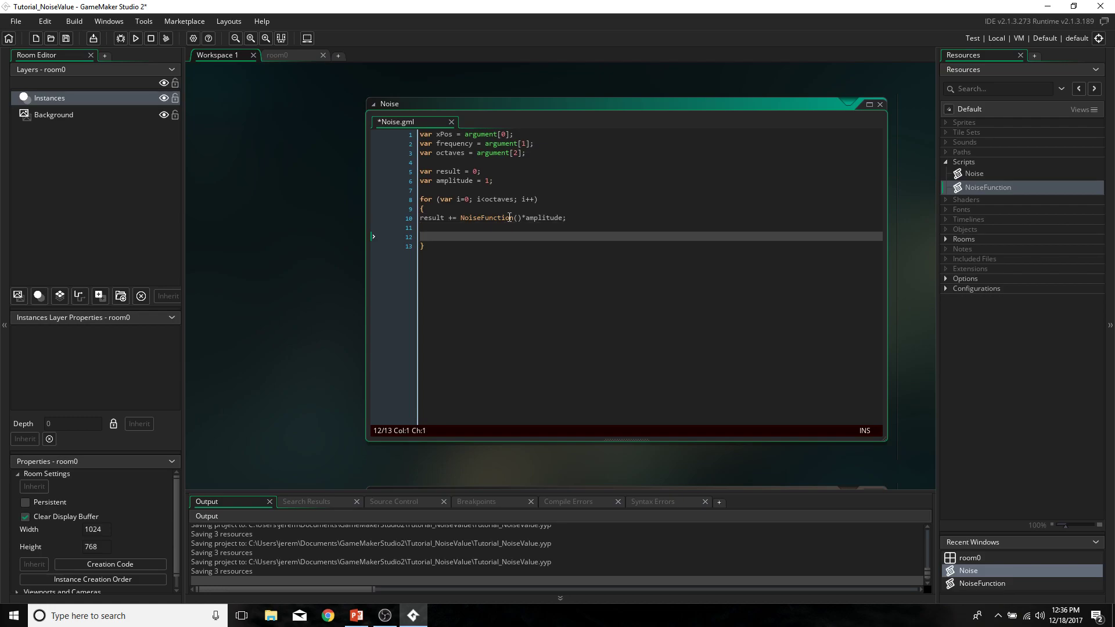
text(amplitude)
text(*=.)
text(5;;)
key(Return)
text(frequency*=)
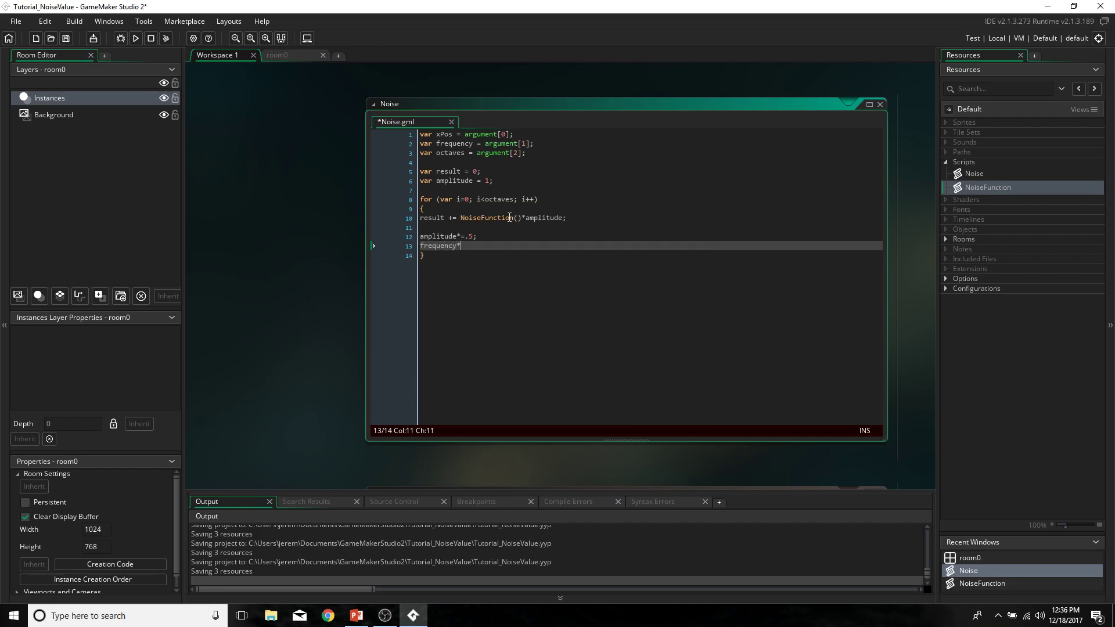
text(2;)
Make line 10 add NoiseFunction(xPos*frequency)*amplitude to result.
key(Up)
key(Up)
click(519, 218)
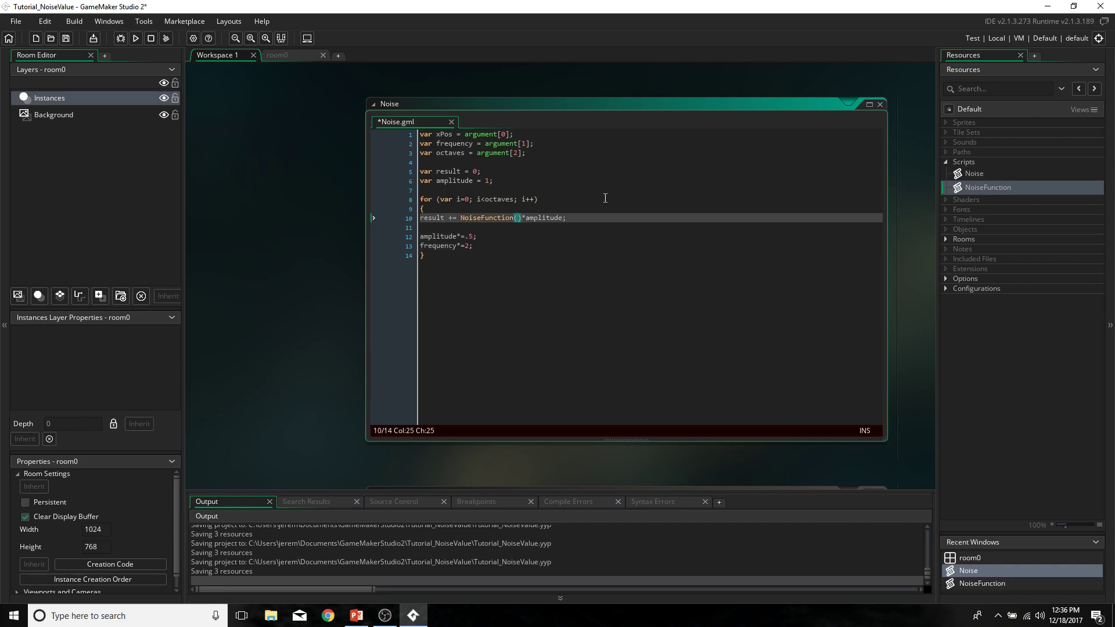
text(xPos)
text(*frequency)
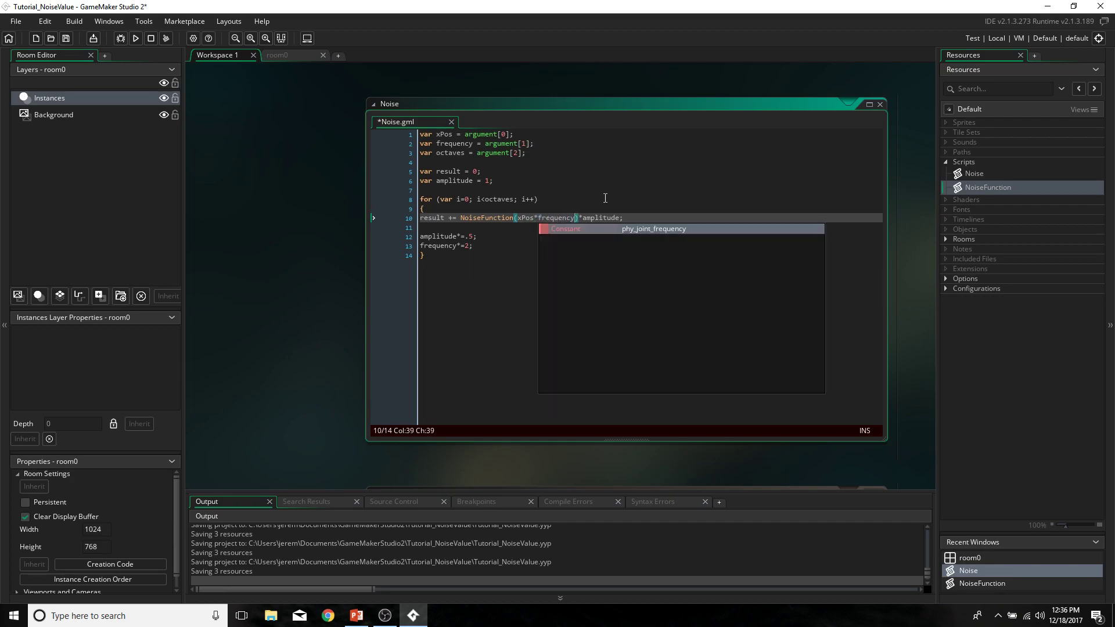
click(624, 218)
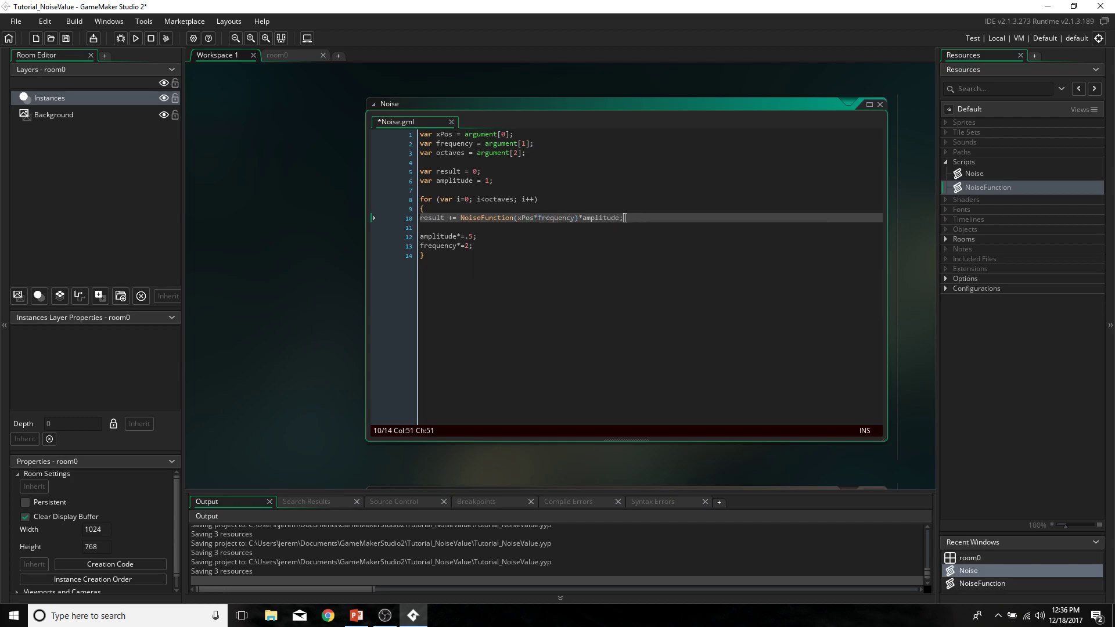
double_click(523, 219)
click(569, 218)
click(518, 218)
drag(519, 219, 530, 220)
click(519, 218)
drag(532, 217, 532, 218)
double_click(554, 218)
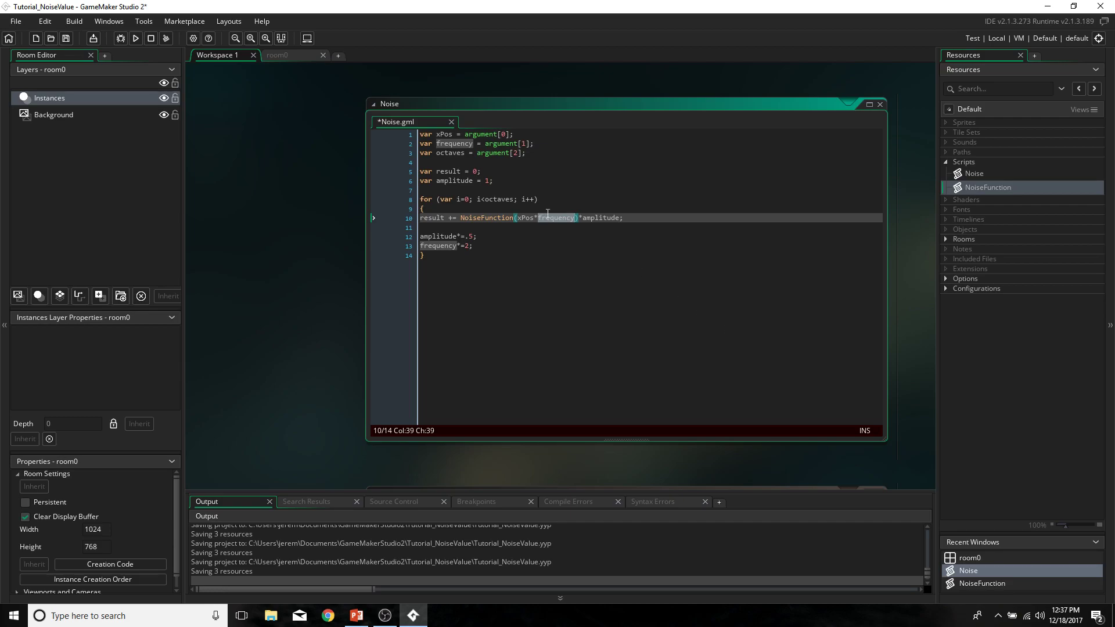
Review frequency on the frequency *= 2 doubling line.
click(473, 246)
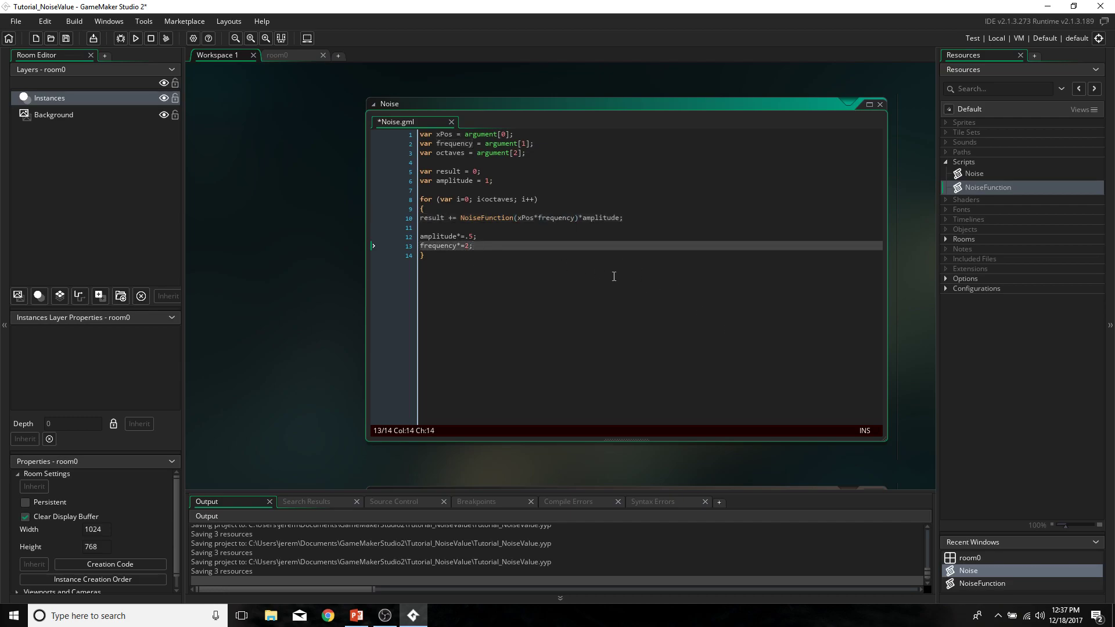
double_click(426, 247)
drag(477, 247, 449, 248)
click(479, 245)
In NoiseFunction, set x_min = floor(xPos), x_max = x_min+1, then random_set_seed(x_min).
double_click(984, 187)
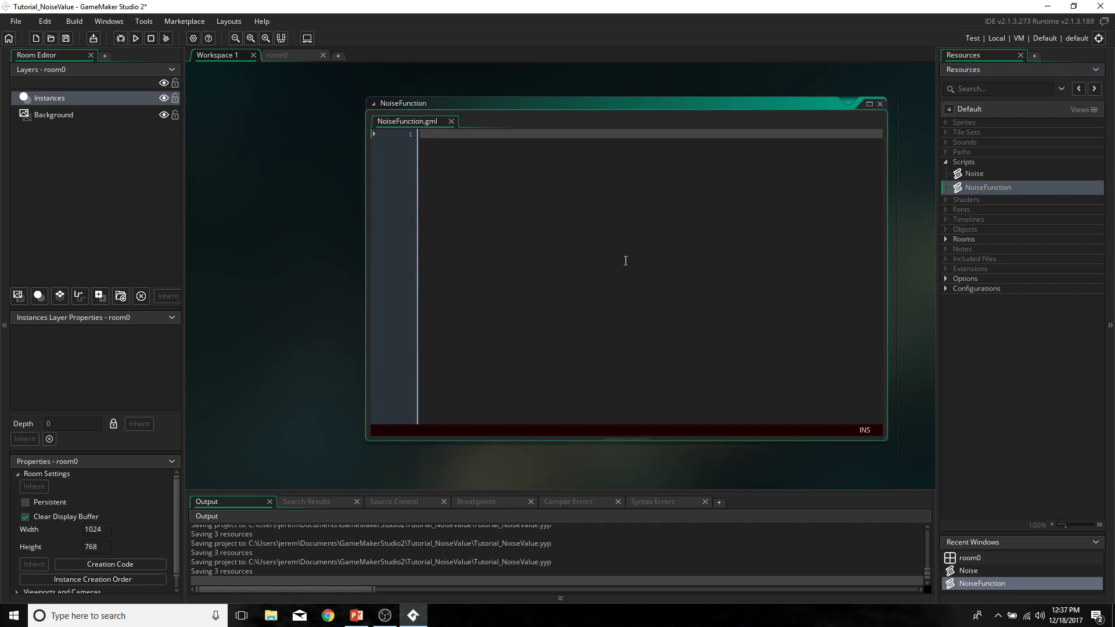
text(var )
text(xxP)
text(os = )
text(argument[0];)
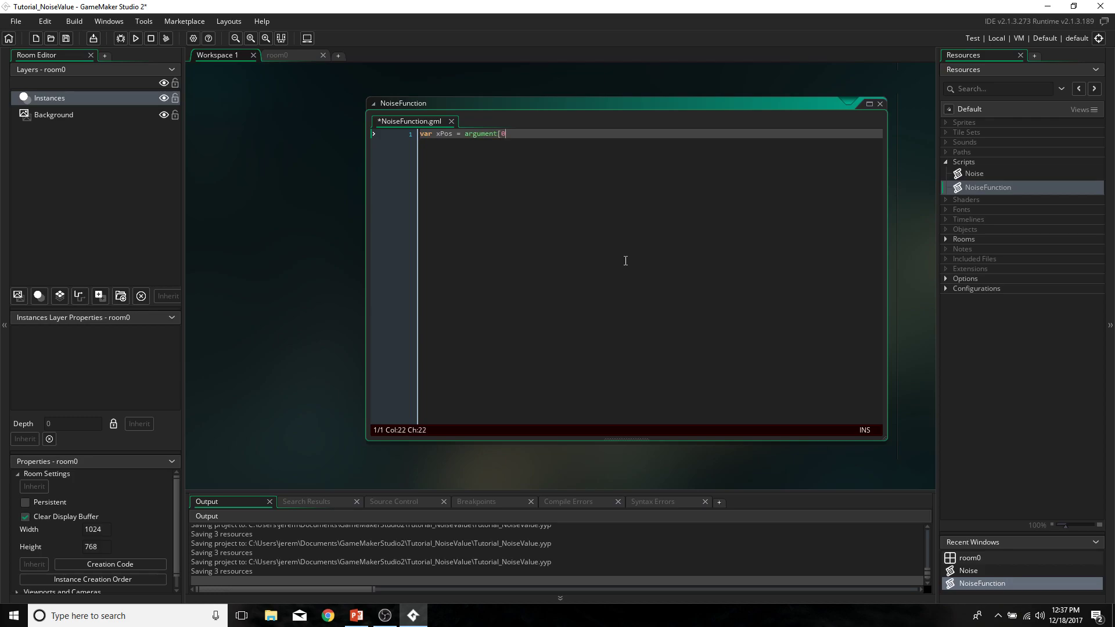
key(Return)
key(Return)
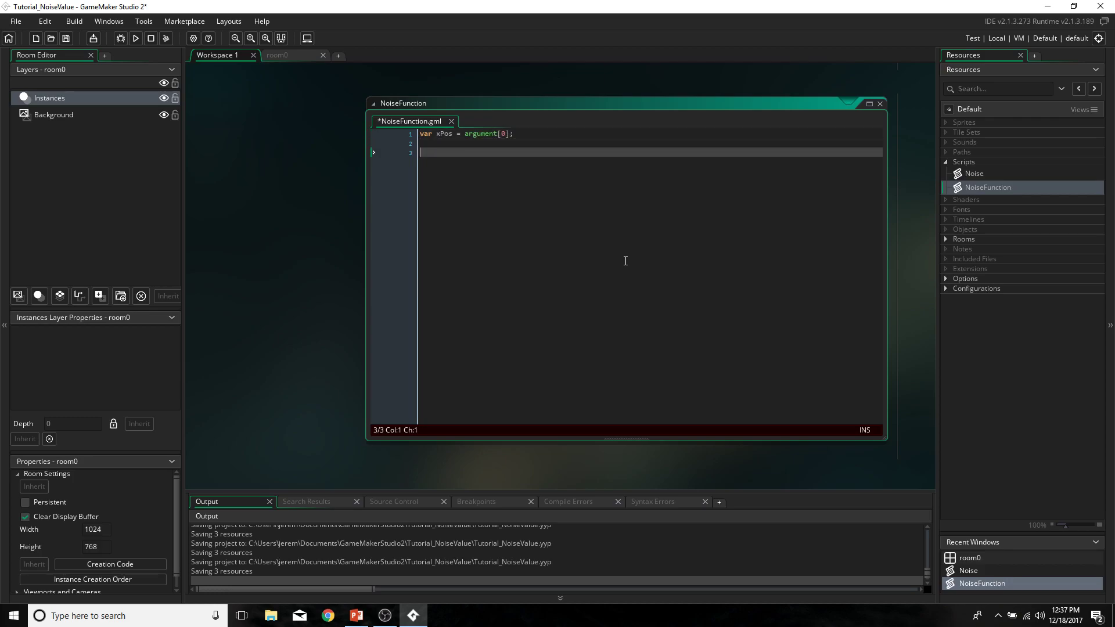
text(var )
text(x_min =)
text( floor(xPos);)
key(Return)
text(var x_max)
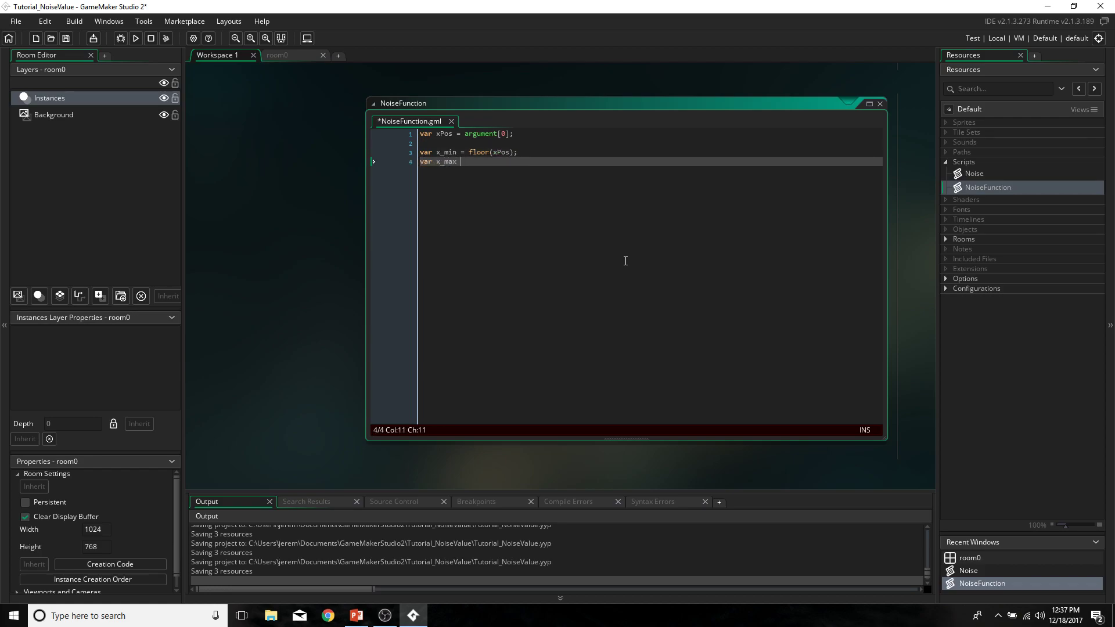
text(= )
text(x_min+1;)
key(Return)
key(Return)
key(Return)
text(set)
key(BackSpace)
key(BackSpace)
key(BackSpace)
text(ra)
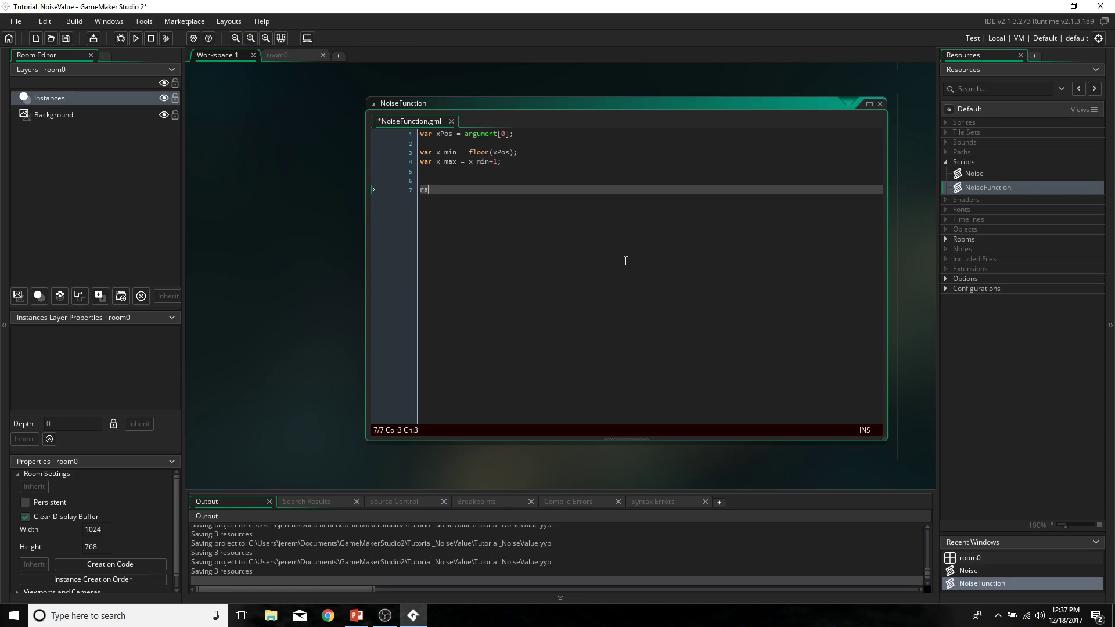
text(ndom_set_seed()
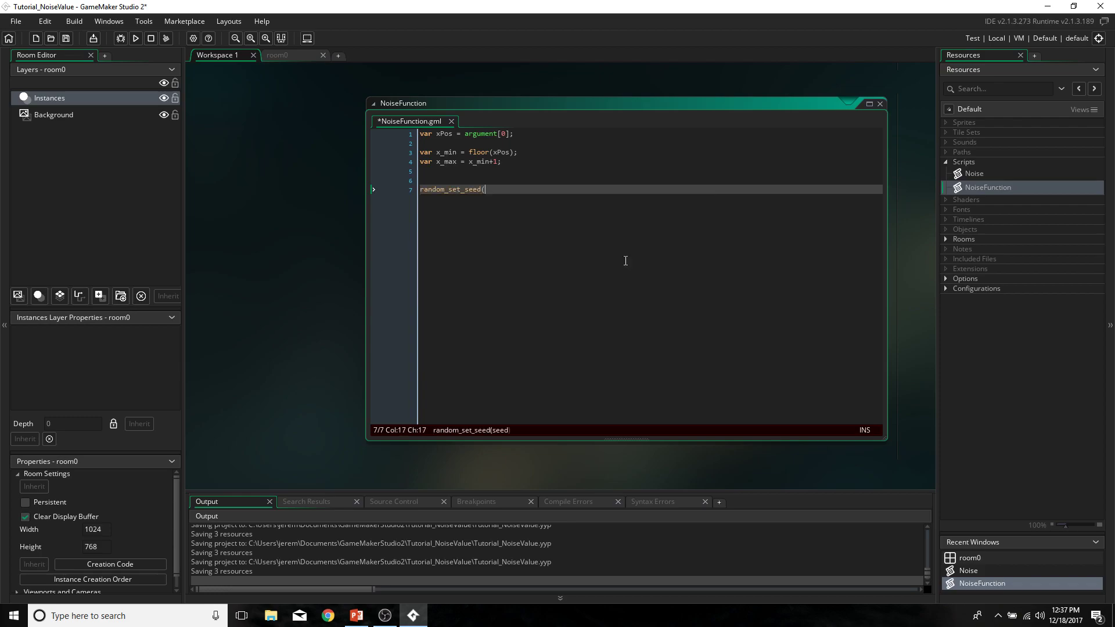
text(x_i)
key(BackSpace)
key(BackSpace)
text(min);)
Set left_point = random_range(-1, 1), then reseed with random_set_seed(x_max), fixing the capital S.
key(Return)
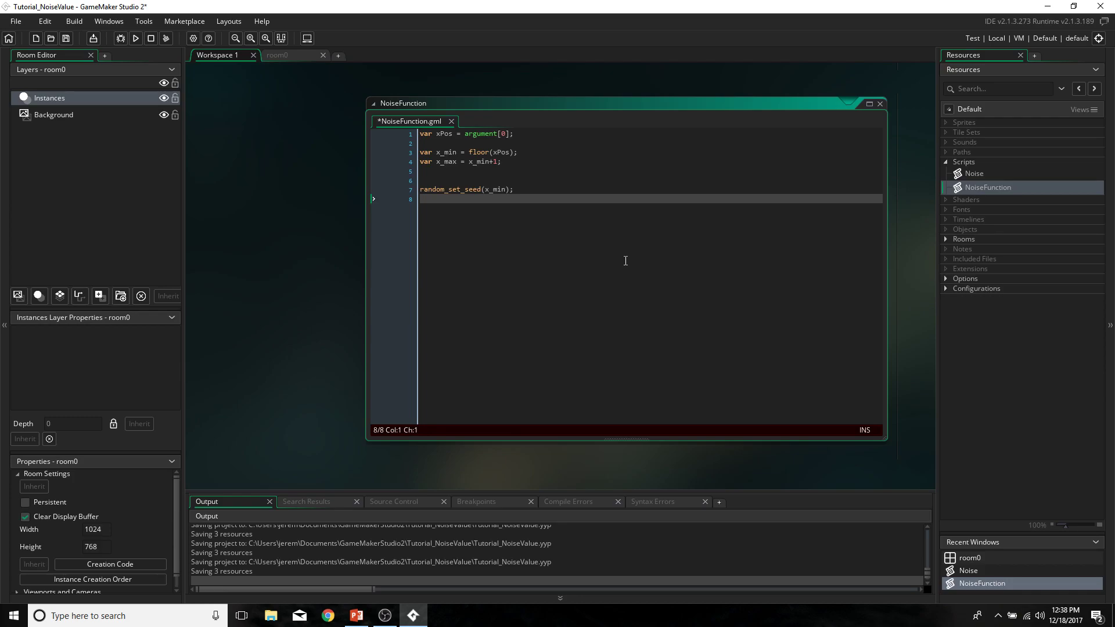
text(var left_)
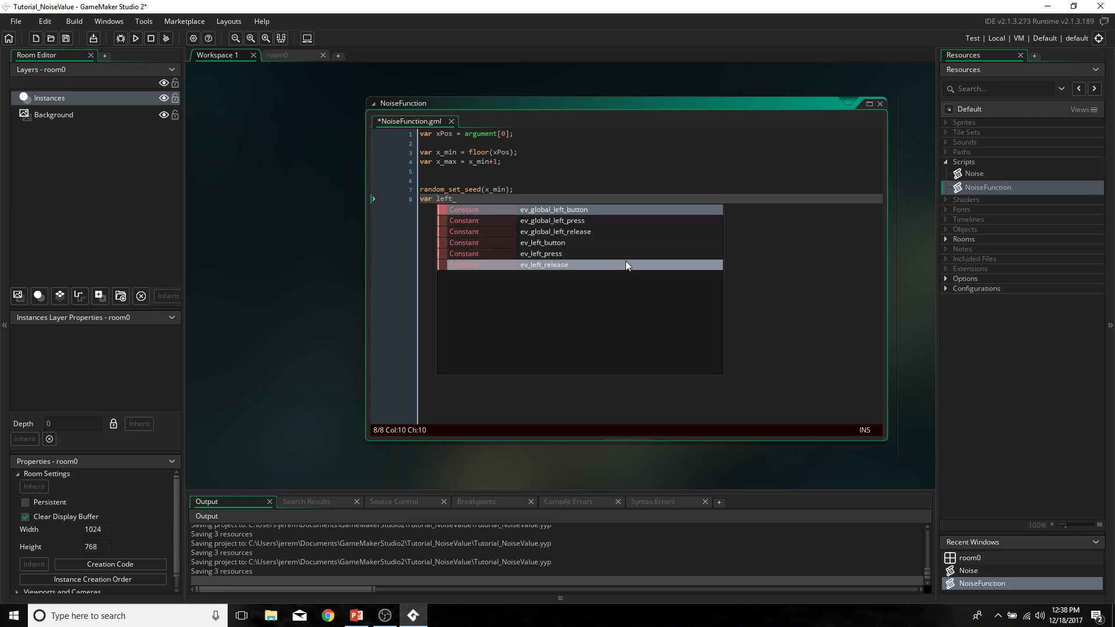
text(point = )
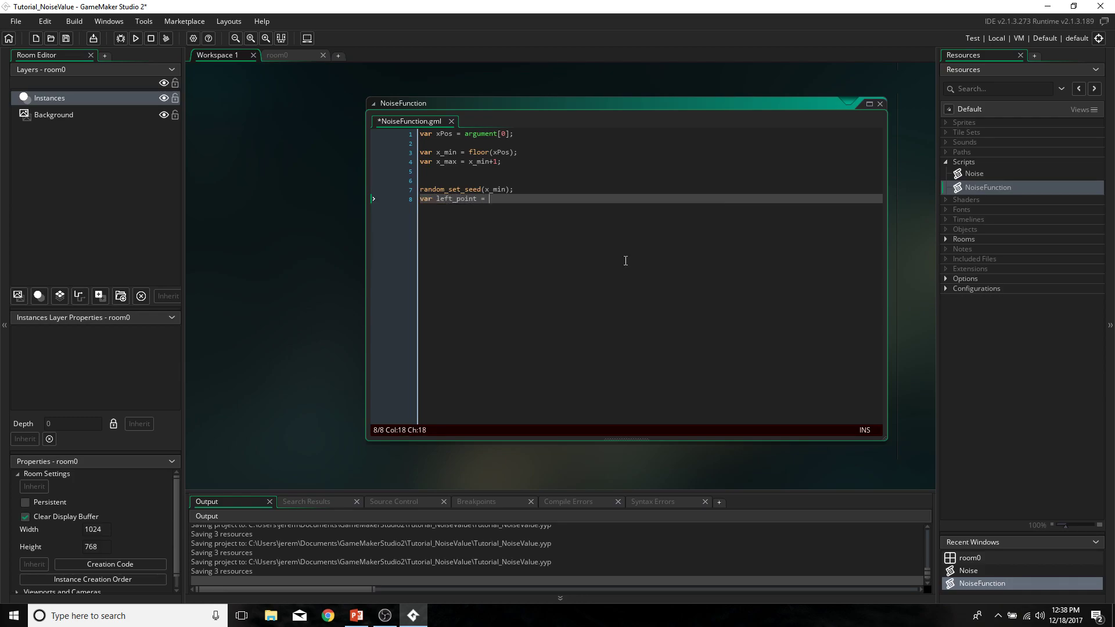
text(random_range(01)
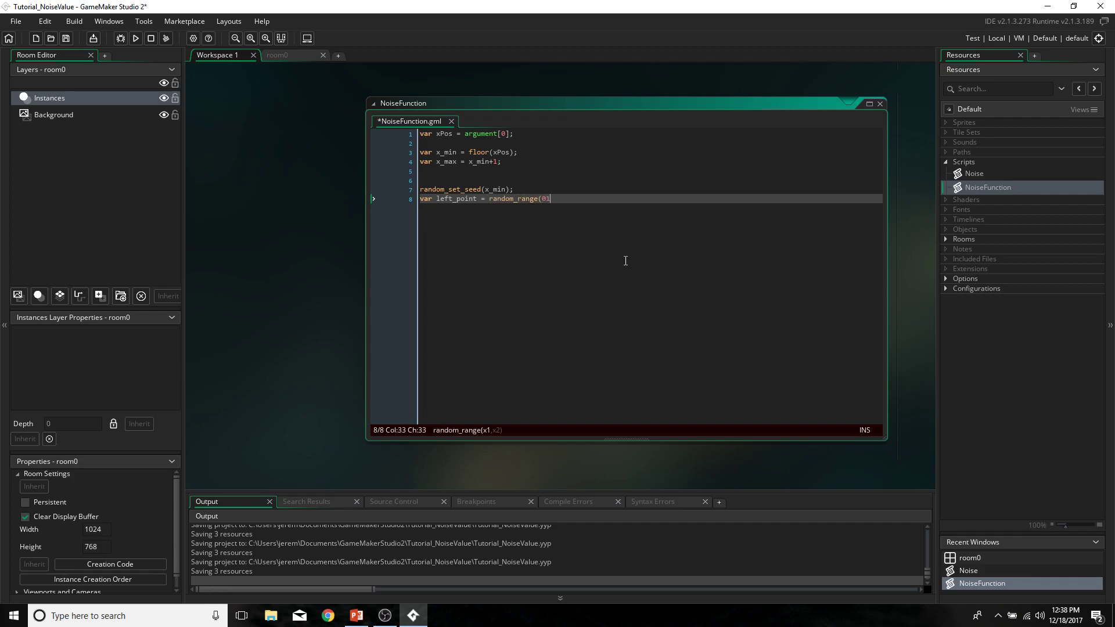
key(BackSpace)
text(-1, 1);)
key(Return)
text(random_set_Seed(x_max);)
key(Return)
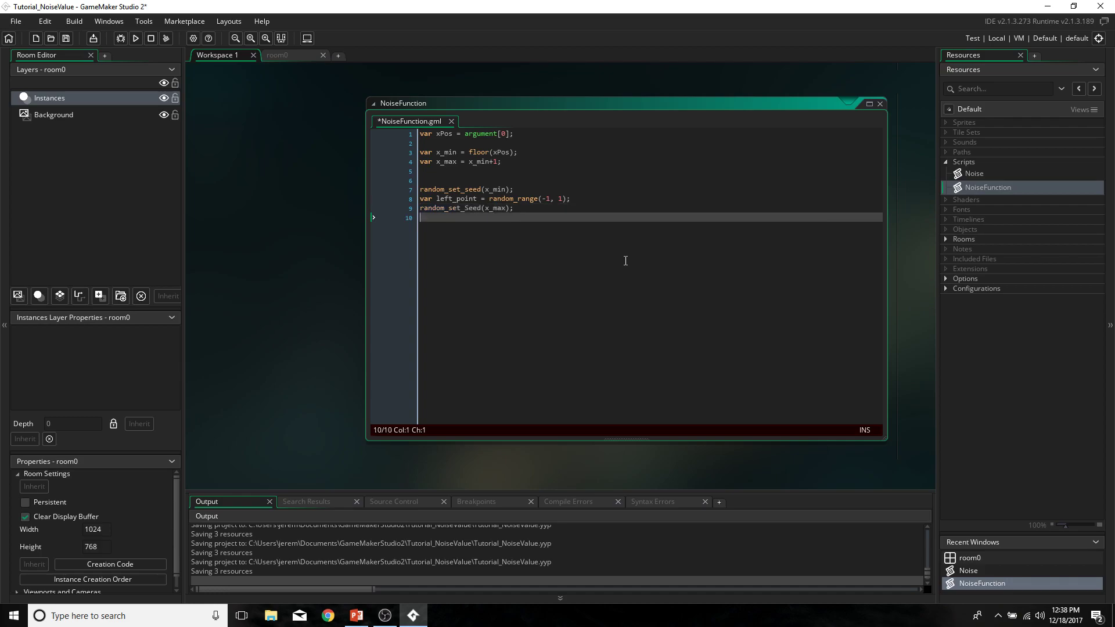
key(BackSpace)
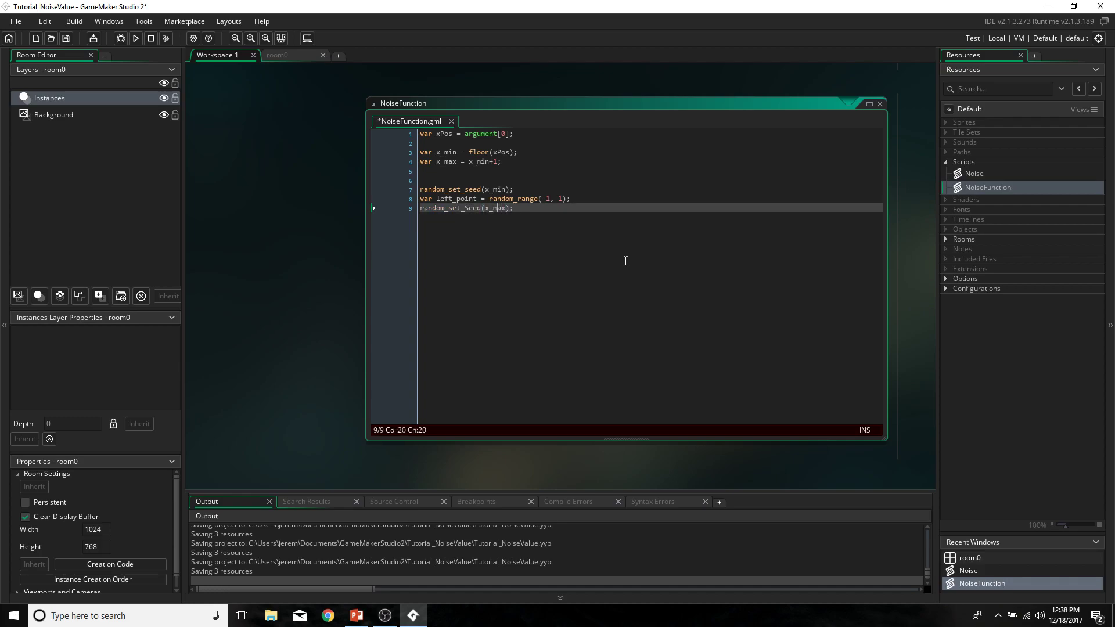
key(Left)
key(Left)
key(Left)
key(BackSpace)
text(s)
key(Right)
key(Right)
key(Right)
key(End)
Set right_point = random_range(-1, 1) on the next line.
key(Return)
text(var right_point = random_range(-1, 1);)
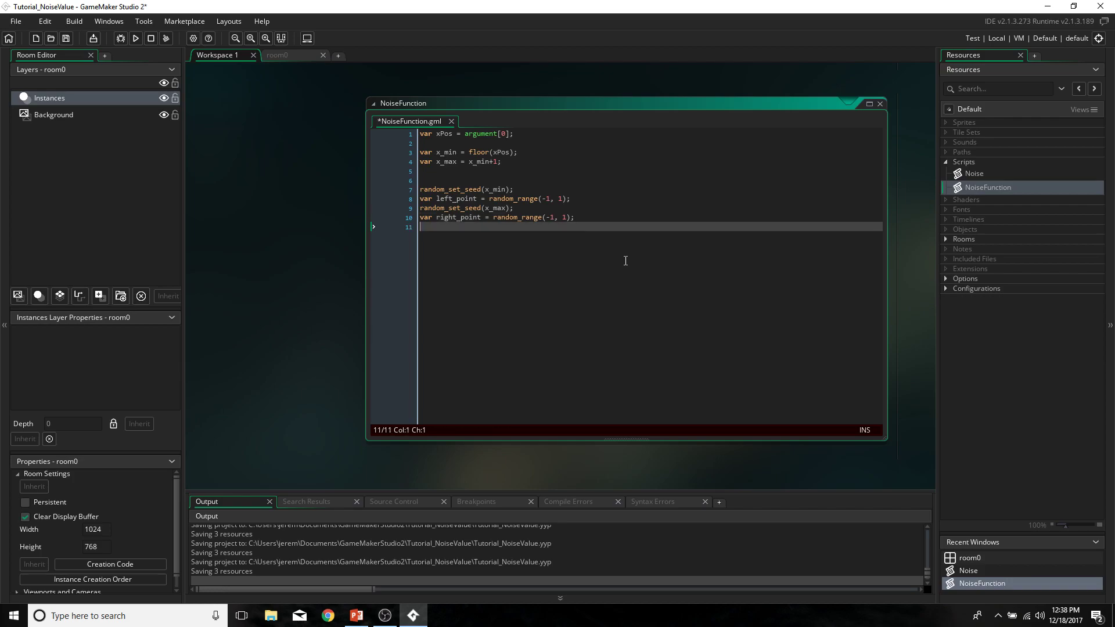
key(Return)
key(Return)
key(Return)
key(Up)
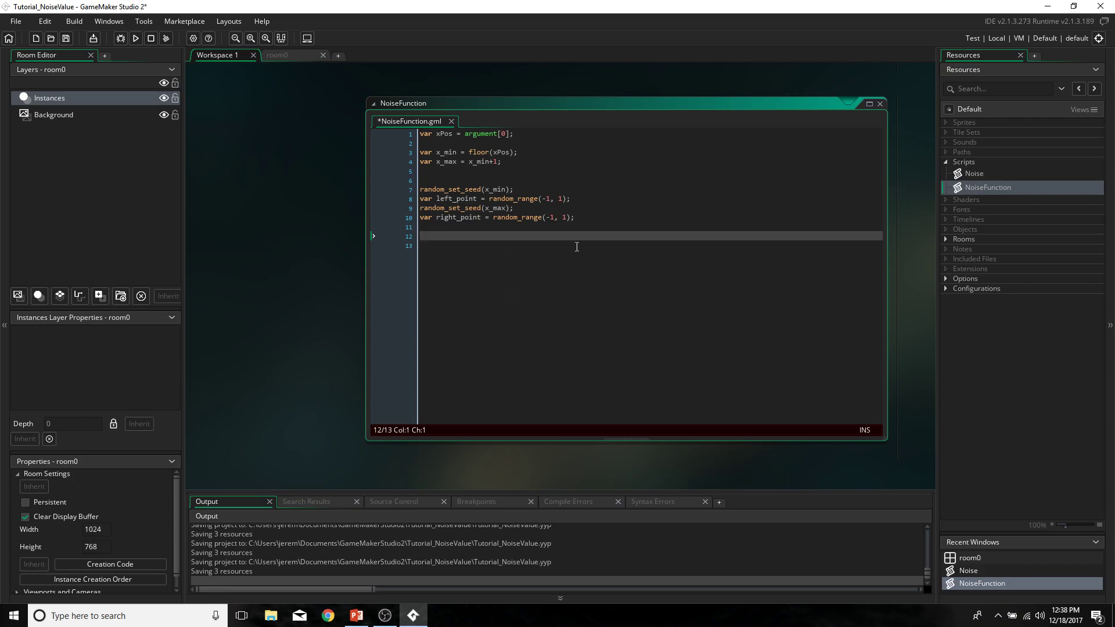
text(return )
text(lerp)
text(()
Return lerp(left_point, right_point, xPos-x_min), with each argument on its own indented line.
key(Return)
key(Tab)
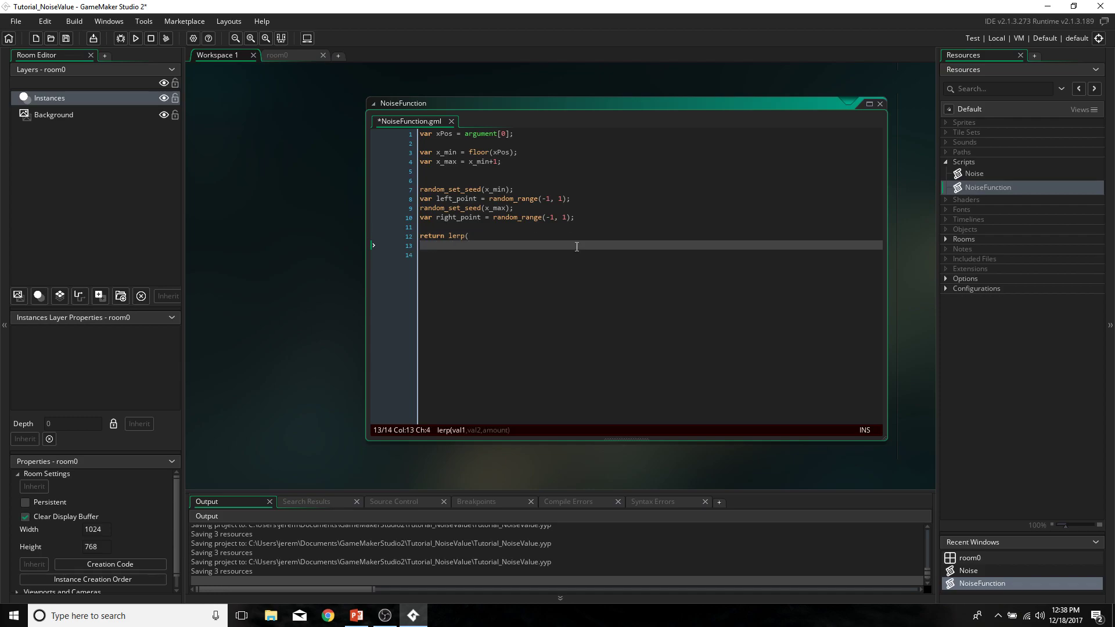
text(left_point,)
key(Return)
text(right_point,)
key(Return)
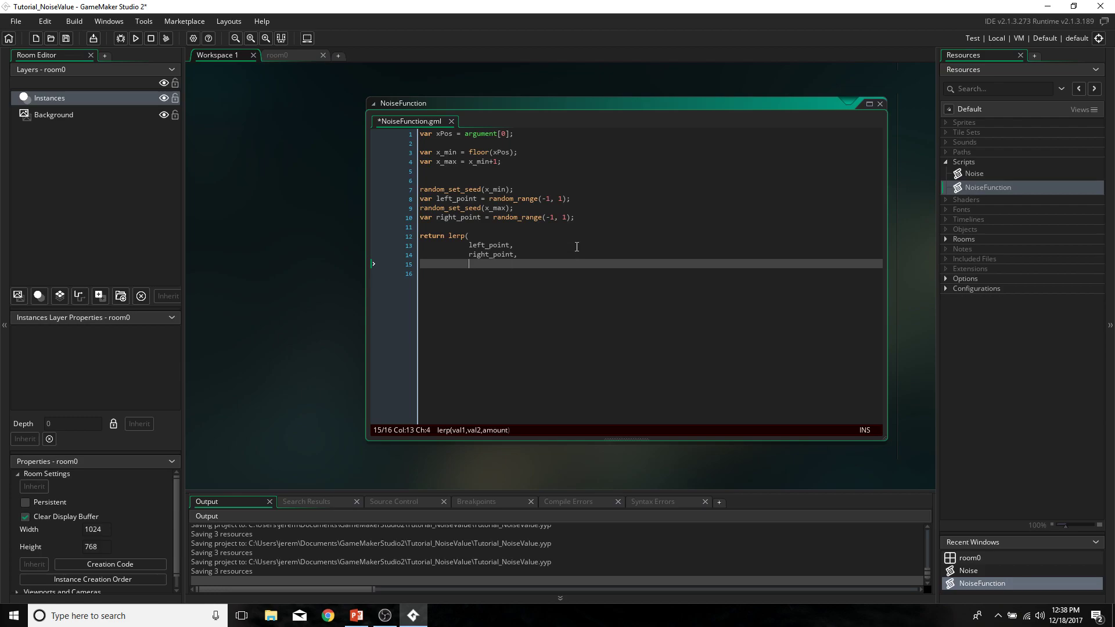
text(xPos-)
text(x_min)
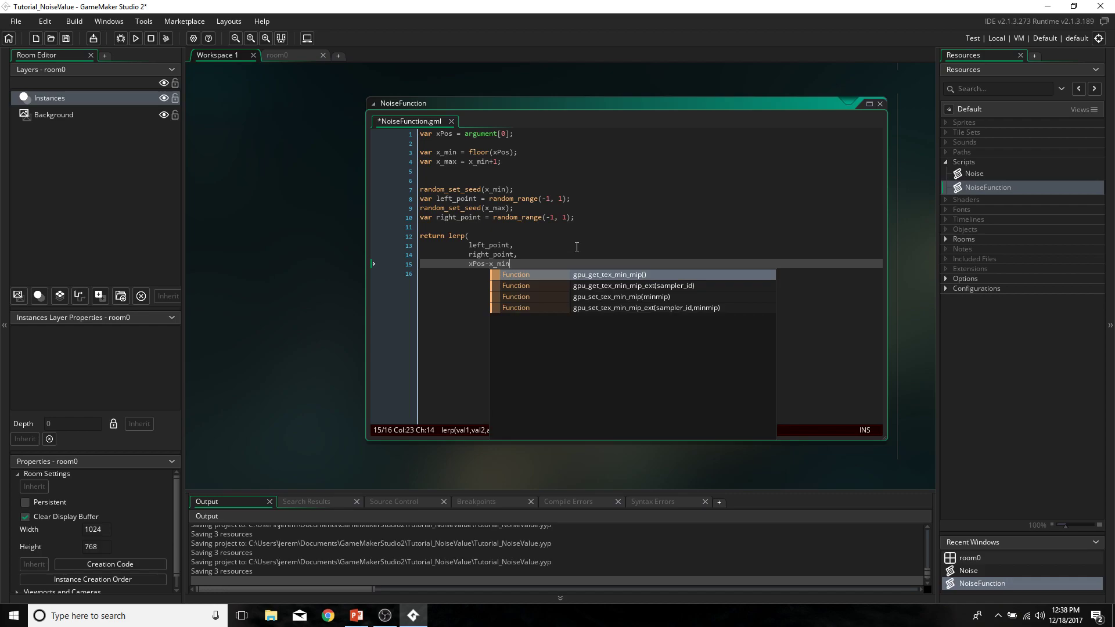
key(Return)
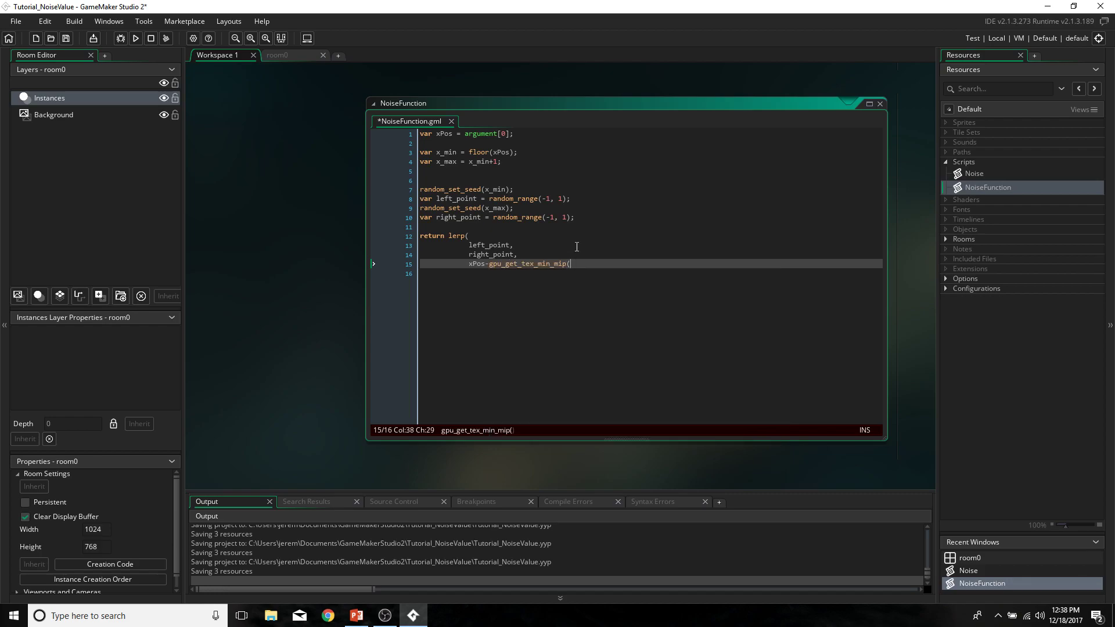
key(BackSpace)
key(BackSpace)
key(BackSpace)
text(x_min)
key(Return)
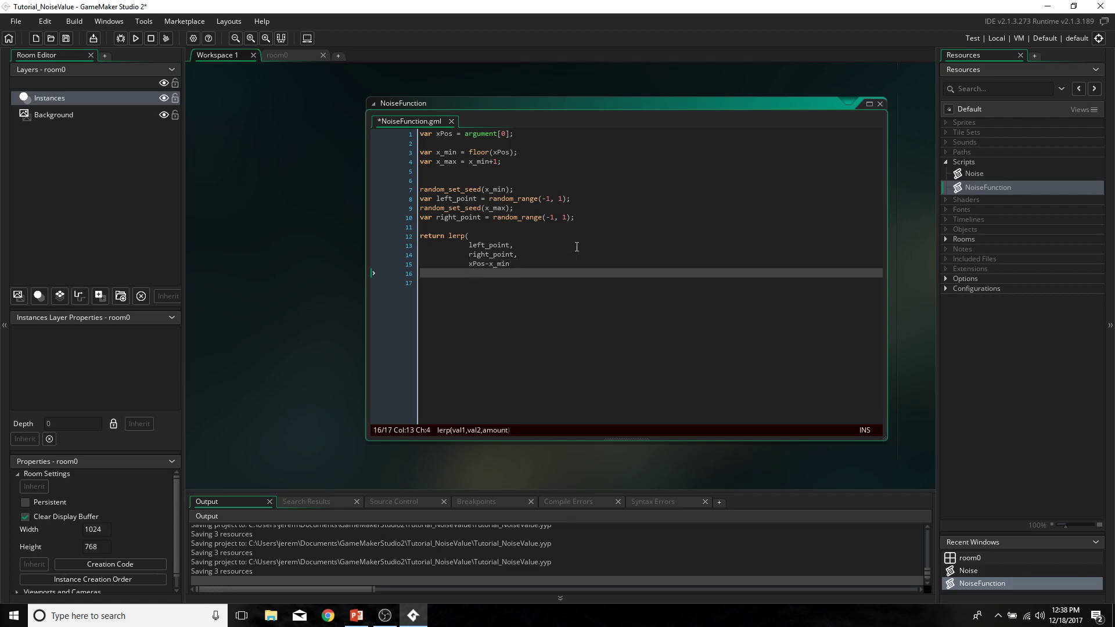
text();)
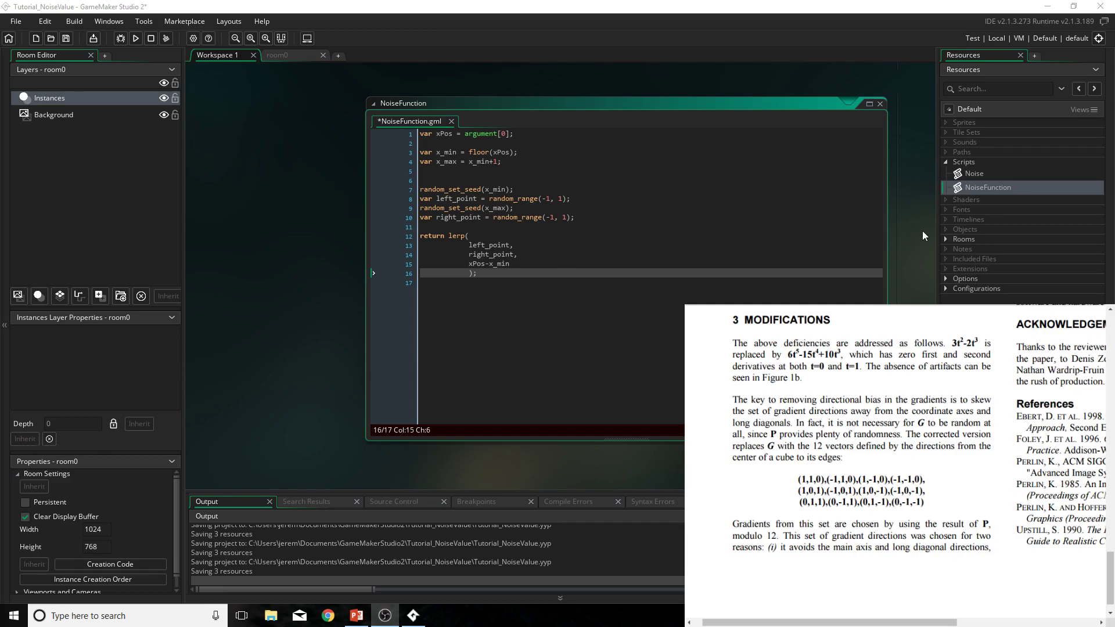
Create a new script named fade and reposition its editor.
right_click(972, 165)
click(1001, 170)
text(fade)
key(Return)
drag(582, 103, 487, 121)
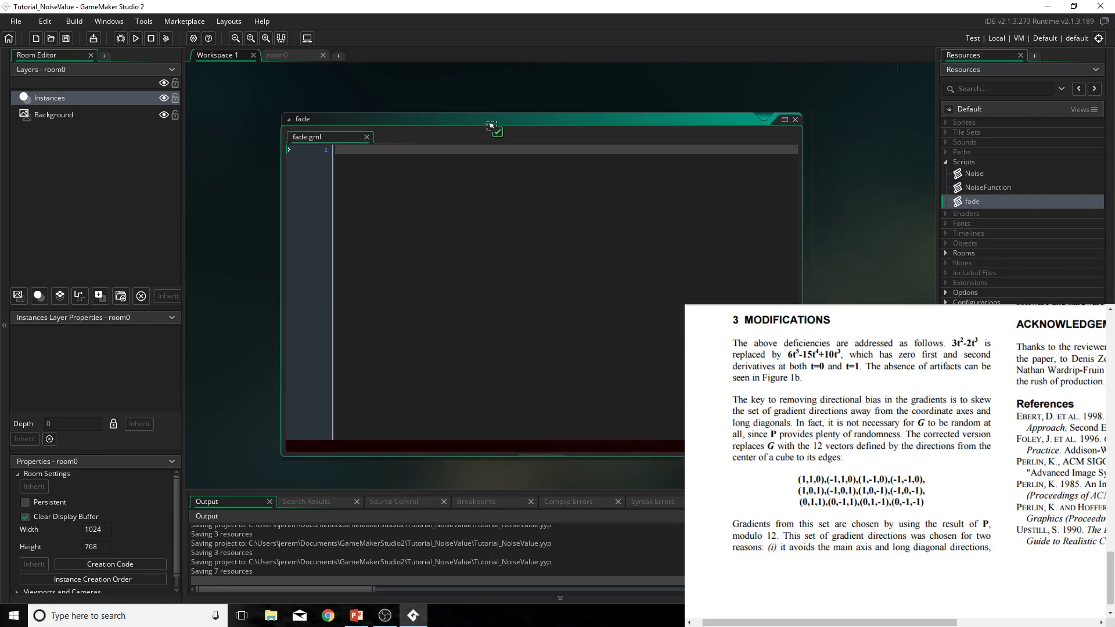
text(var w)
Read t from argument0 and return 6*power(t,5) - 15*power(t,4) + 10*power(t,3).
key(BackSpace)
text(t =)
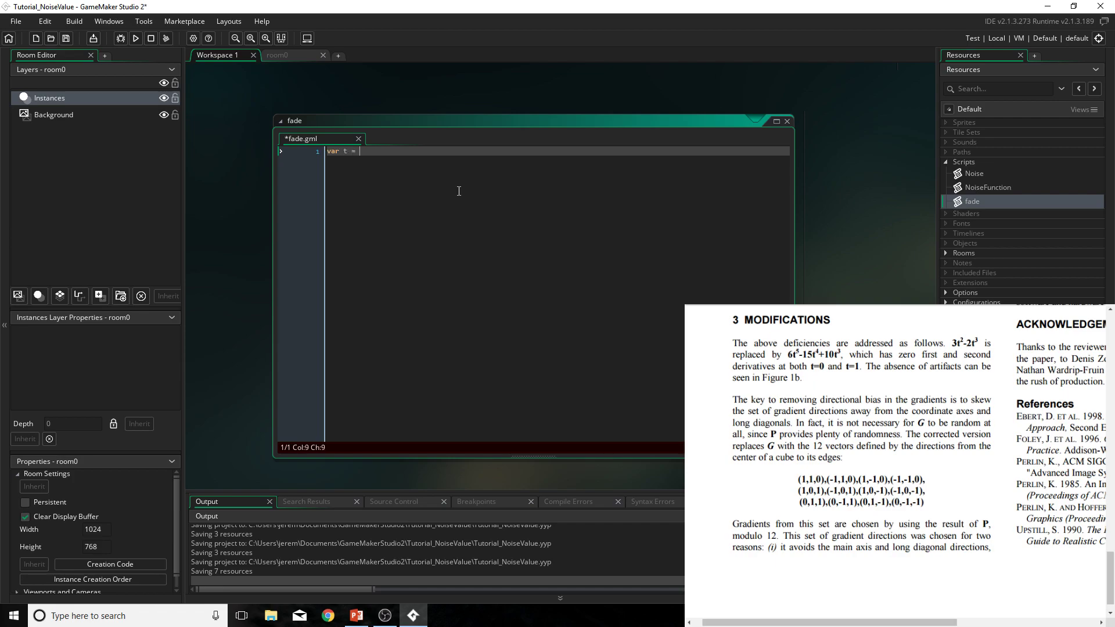
text(argument)
text([0];)
key(Return)
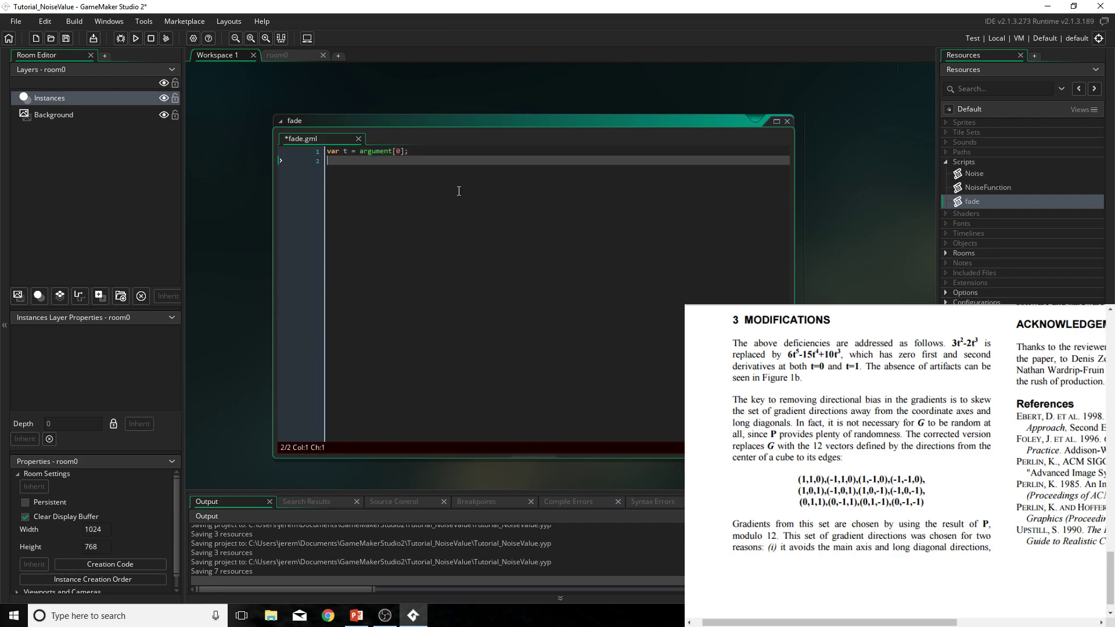
text(return )
text(6*power(t5))
text(15)
text(* power(5, 4))
key(BackSpace)
key(BackSpace)
key(BackSpace)
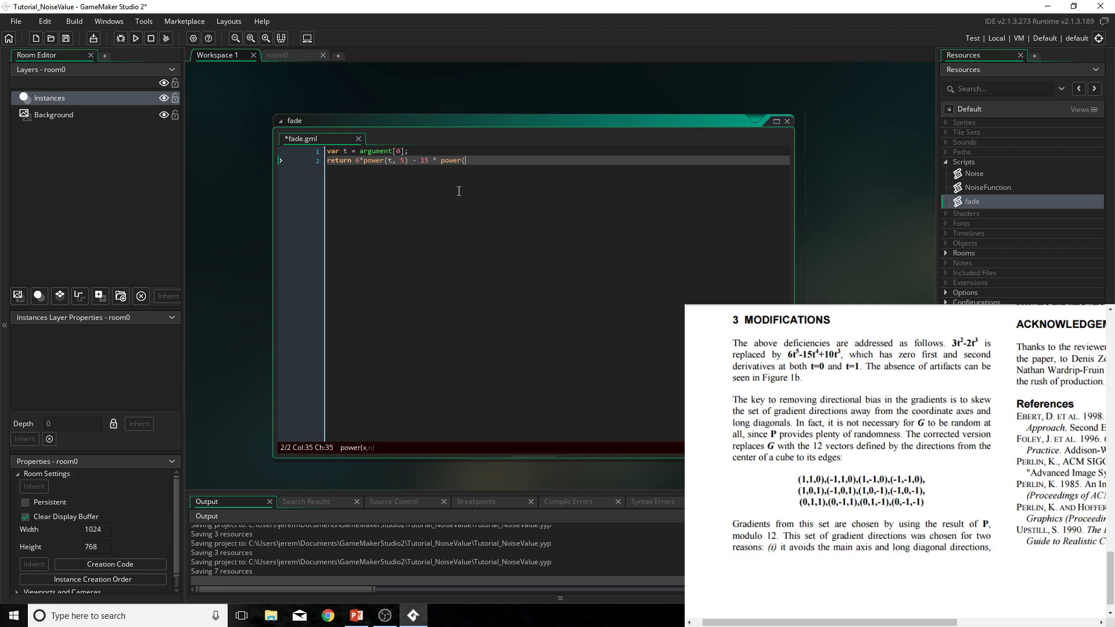
text() + )
text(10*power(t, )
text(3);)
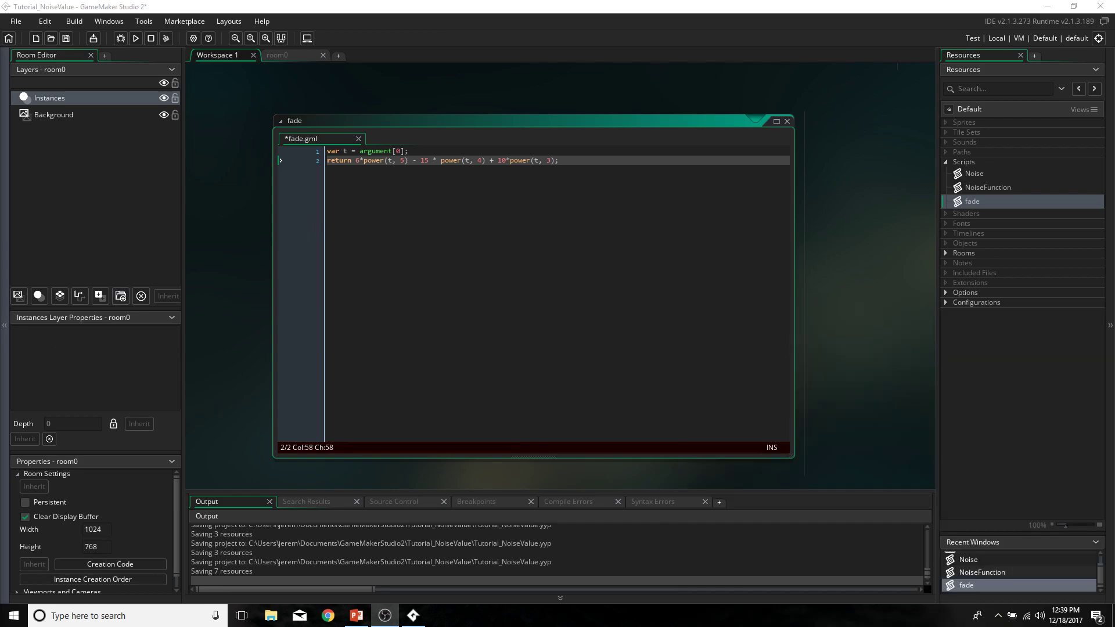
key(ctrl+a)
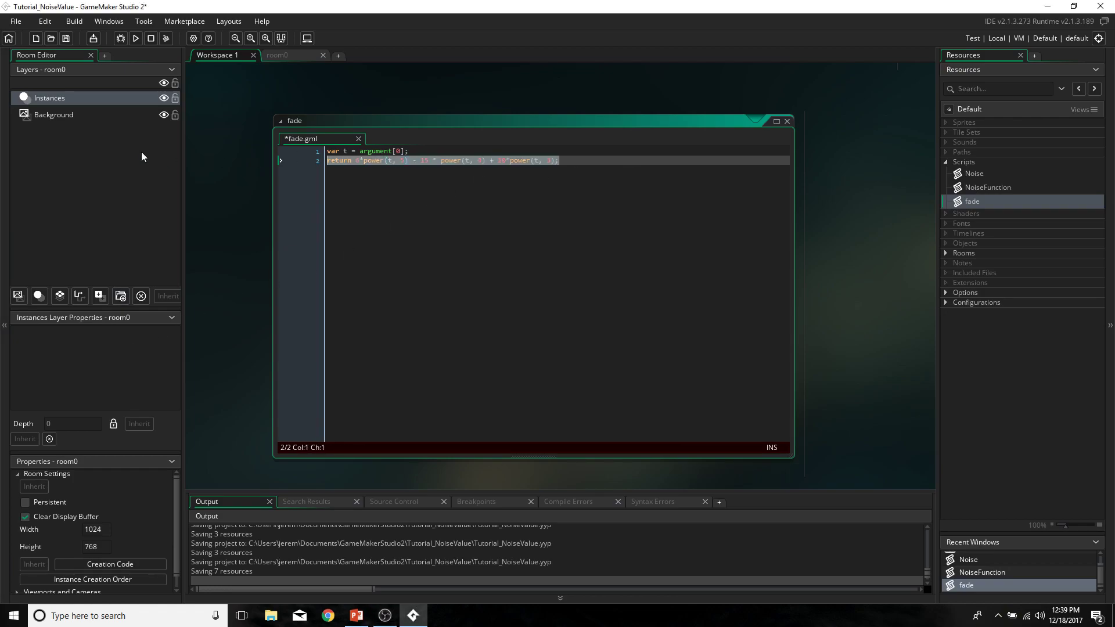
Close the fade script and bring up NoiseFunction.
click(660, 164)
click(789, 121)
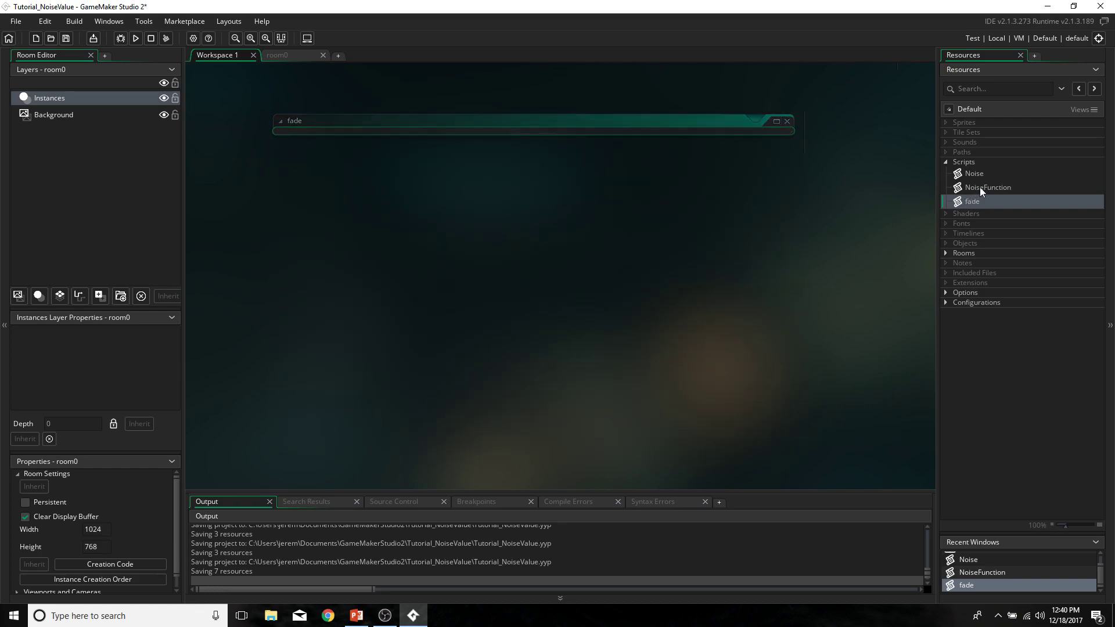
double_click(986, 187)
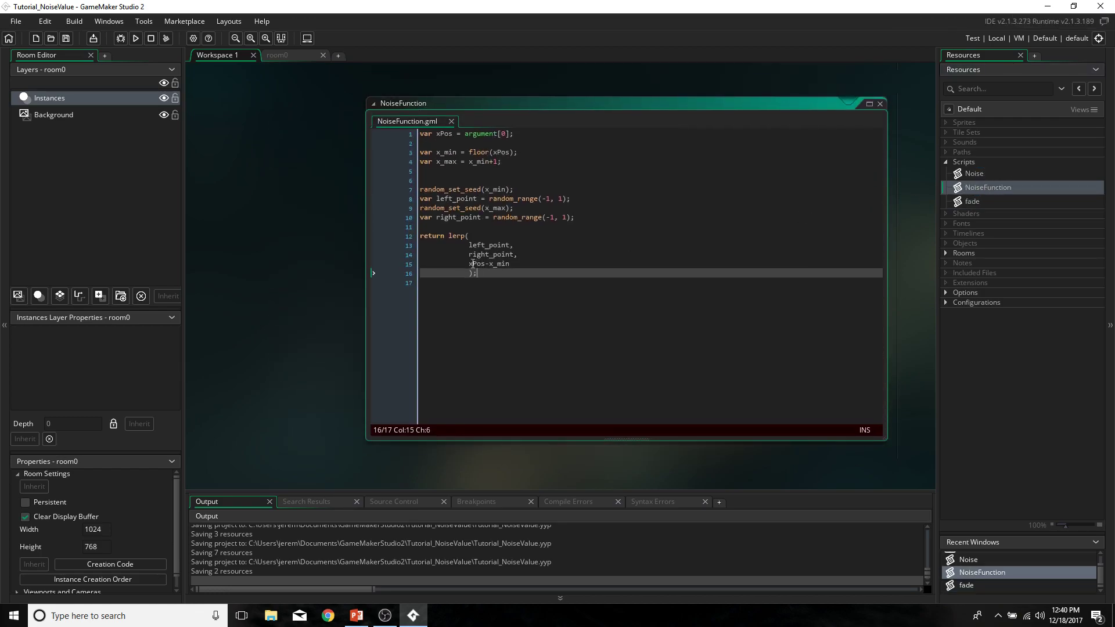
Change the lerp amount on line 15 to fade(xPos-x_min).
click(586, 265)
text(fade()
key(End)
text())
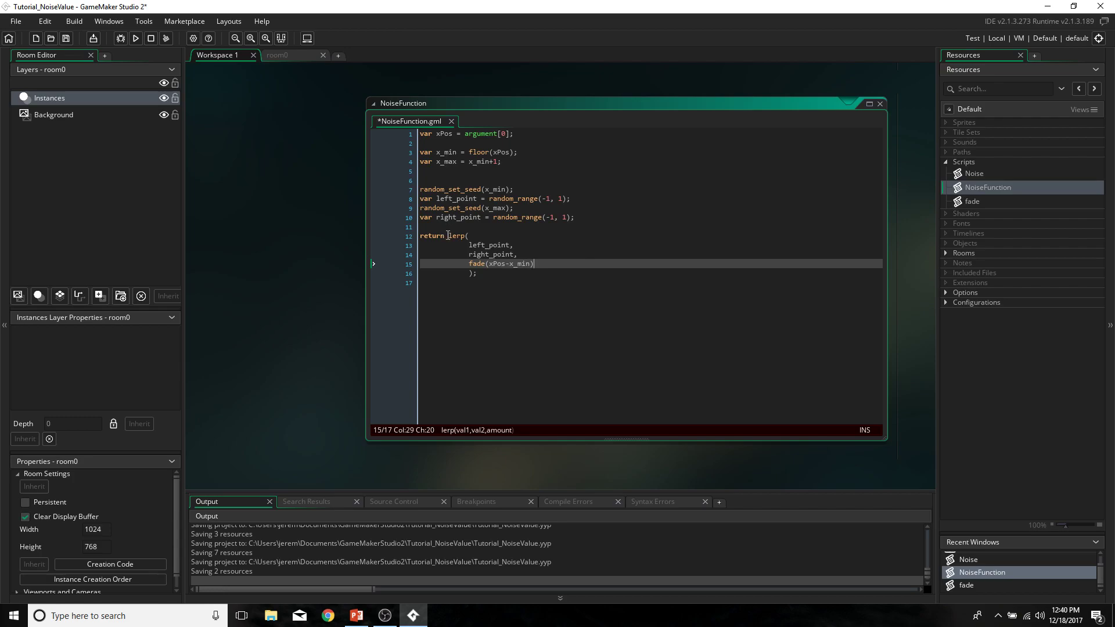
click(446, 236)
double_click(451, 235)
click(449, 235)
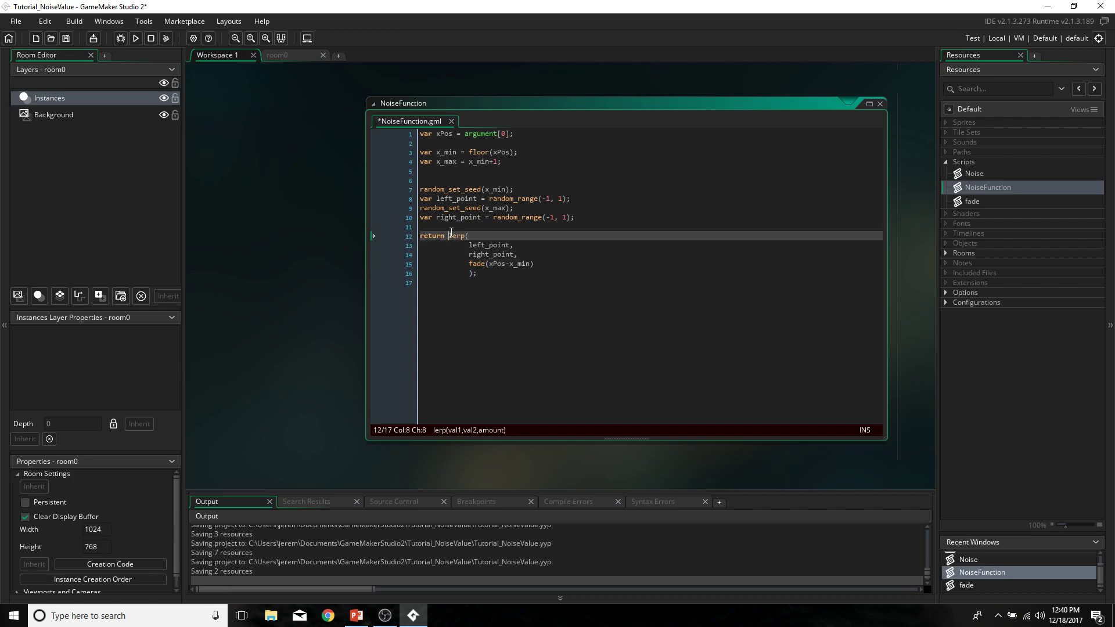
double_click(478, 264)
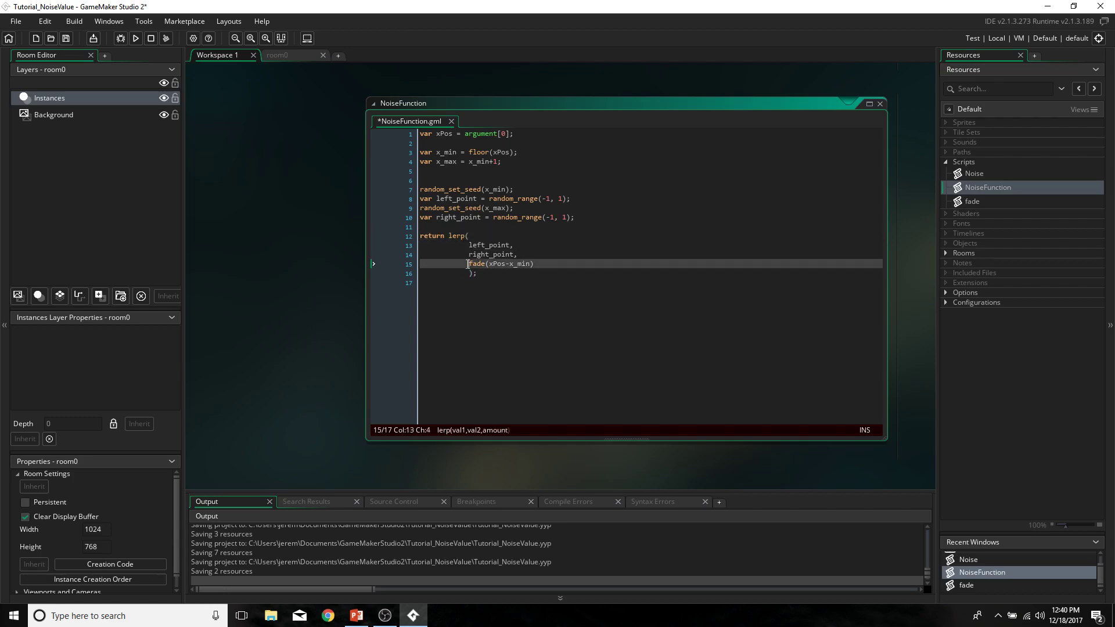
drag(489, 263, 535, 263)
click(535, 263)
Save NoiseFunction and review the argument and result lines of Noise.
click(66, 39)
double_click(975, 173)
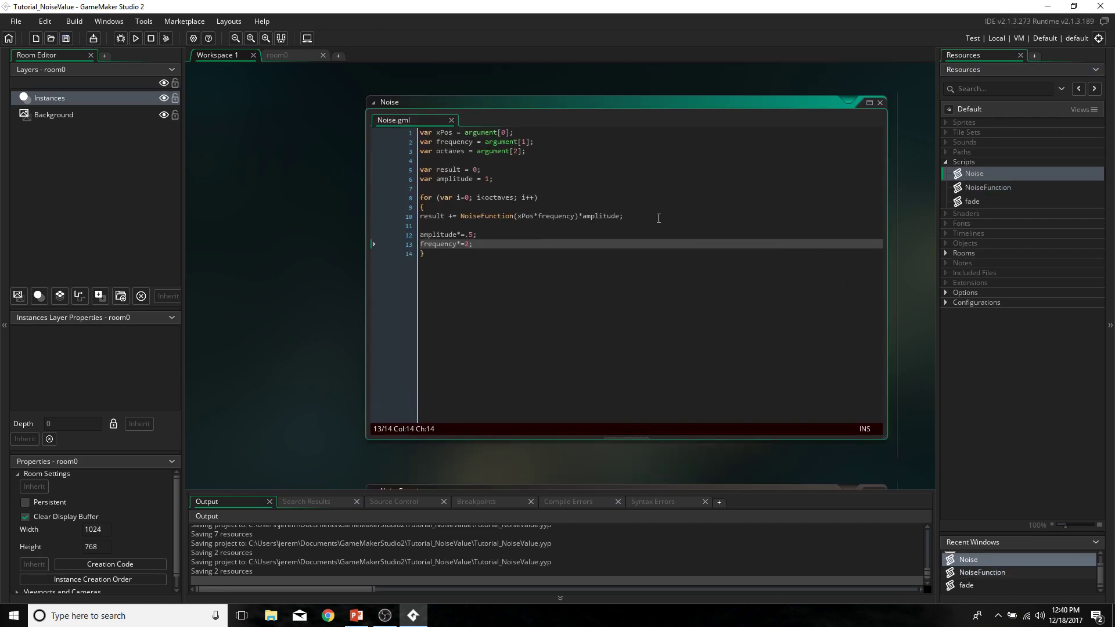
drag(542, 151, 231, 100)
click(553, 171)
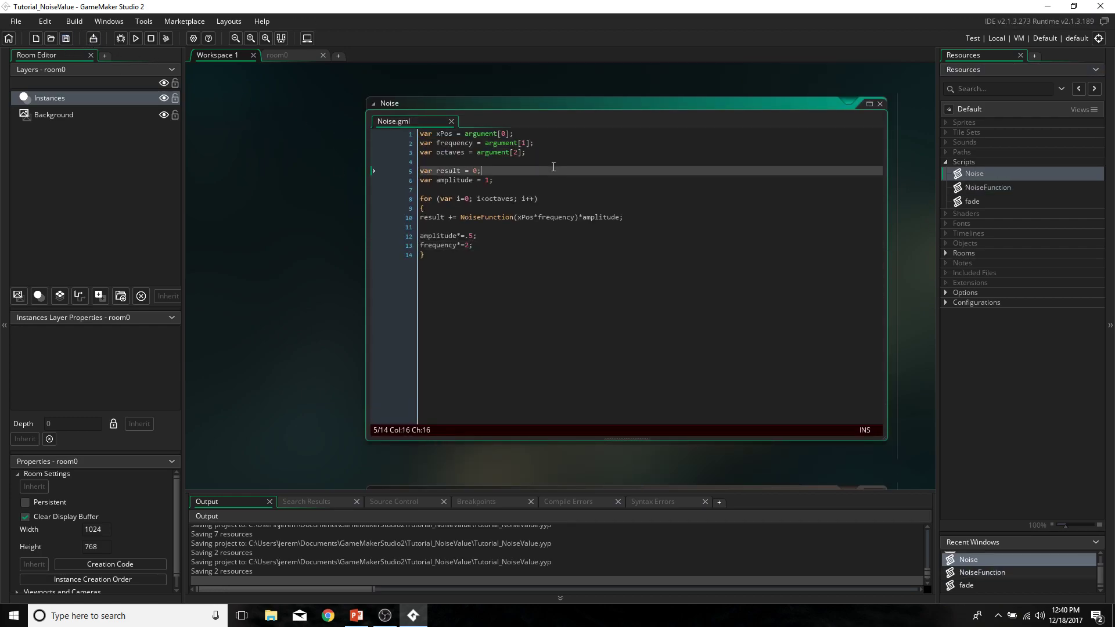
drag(484, 171, 366, 160)
Save the project and create a new object in the Objects group.
key(ctrl+s)
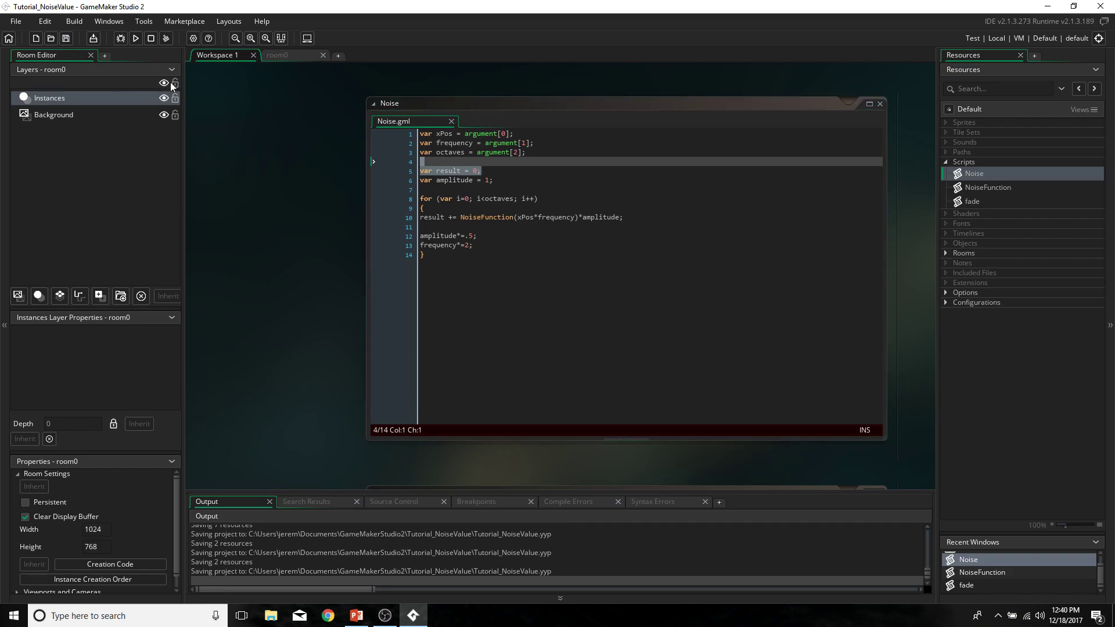
right_click(963, 243)
click(989, 250)
Add object0's Create event with x=0, octaves=6, frequency=2, amplitude=100, yy_prev=0 and yy=0.
click(611, 297)
click(651, 310)
scroll(688, 339, up, 2)
click(648, 334)
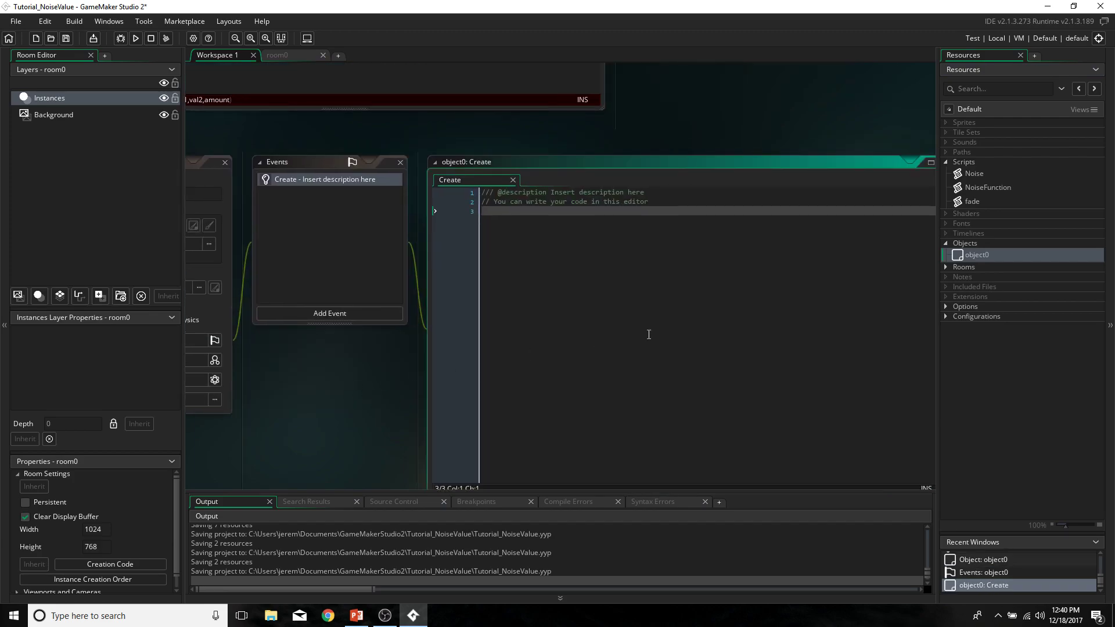
text(x=0;)
key(Return)
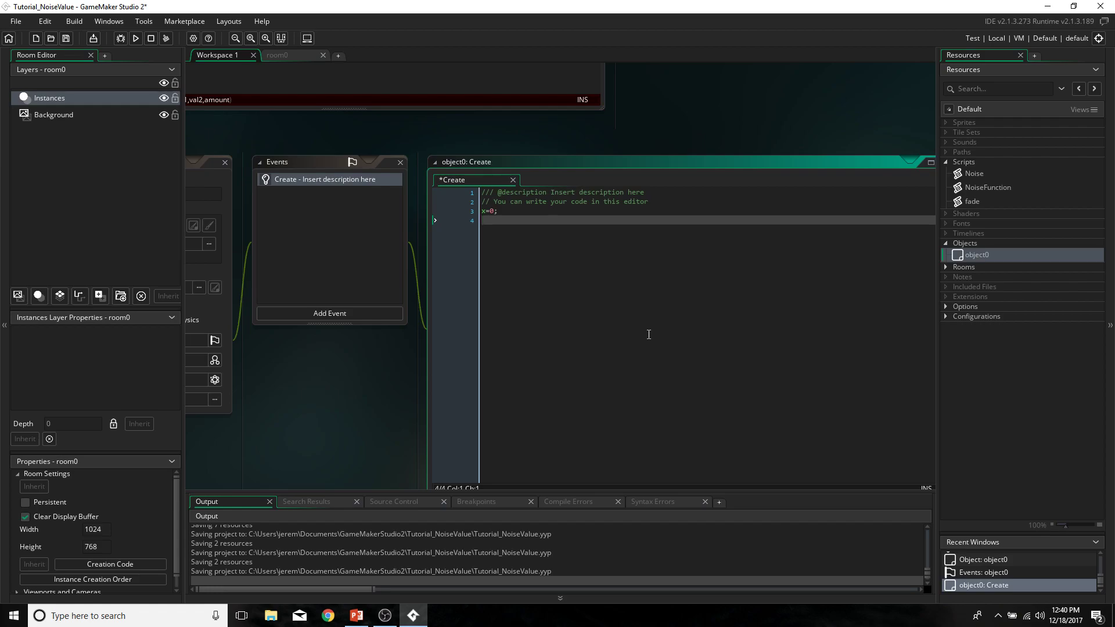
text(octaves =)
text( 6;)
key(Return)
text(frequency = 2)
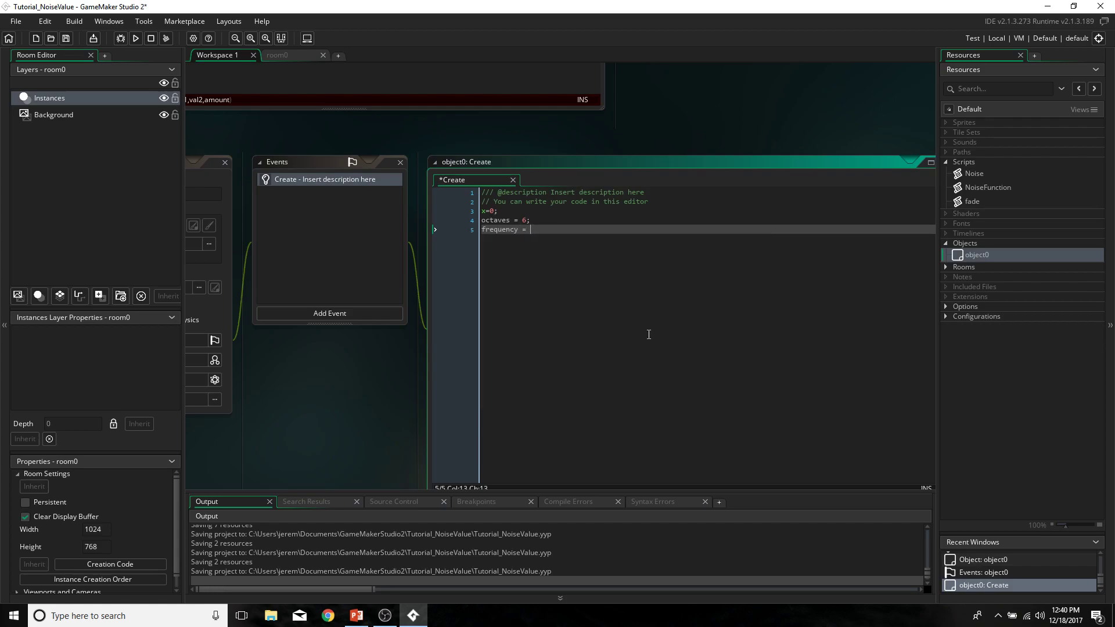
text(;)
key(Return)
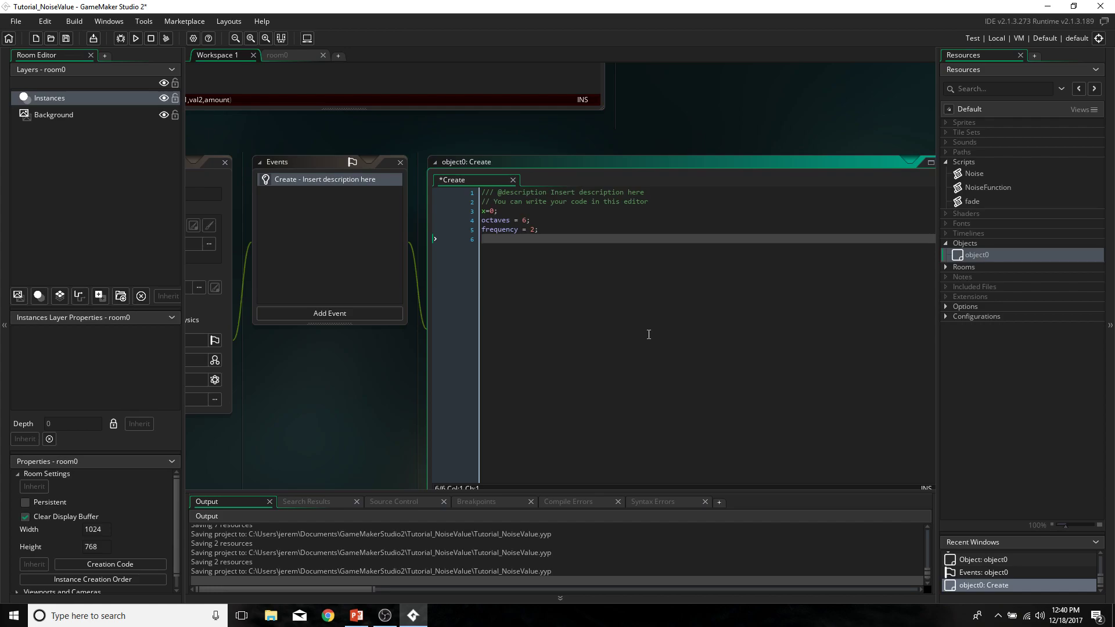
text(amplitude = )
text(100;)
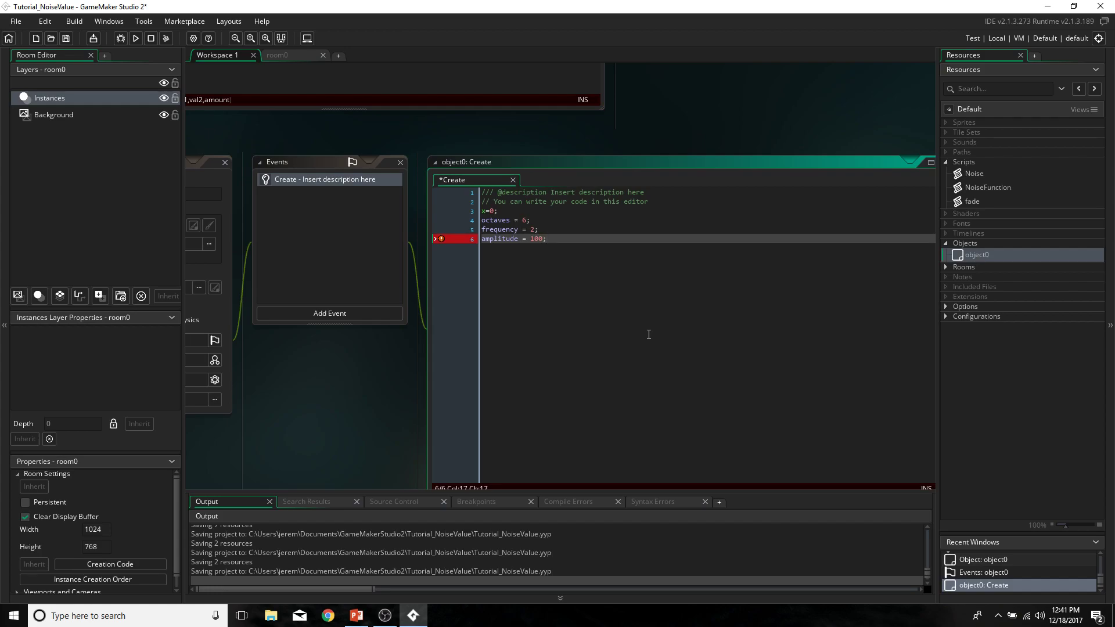
key(Return)
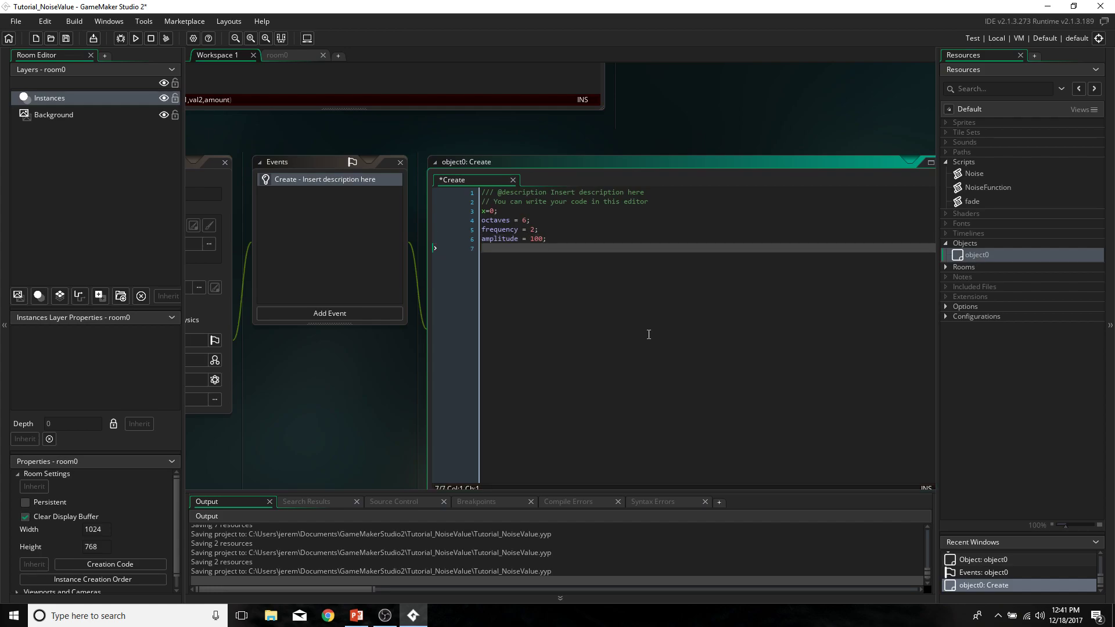
key(Return)
text(yy_)
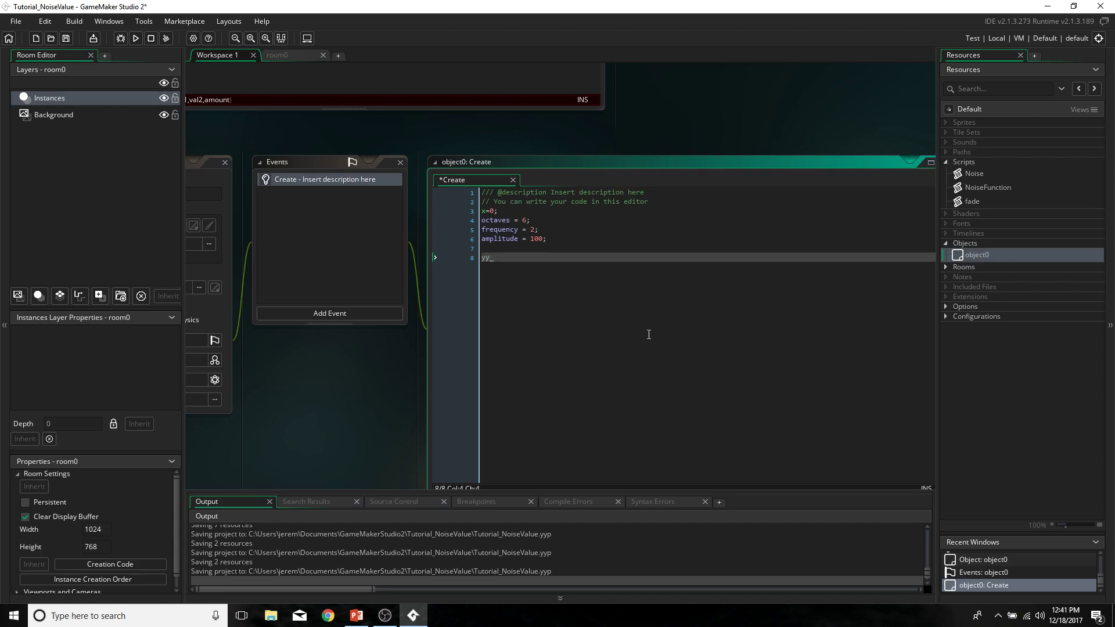
text(prev=0;)
key(Return)
text(yy=0;)
click(383, 311)
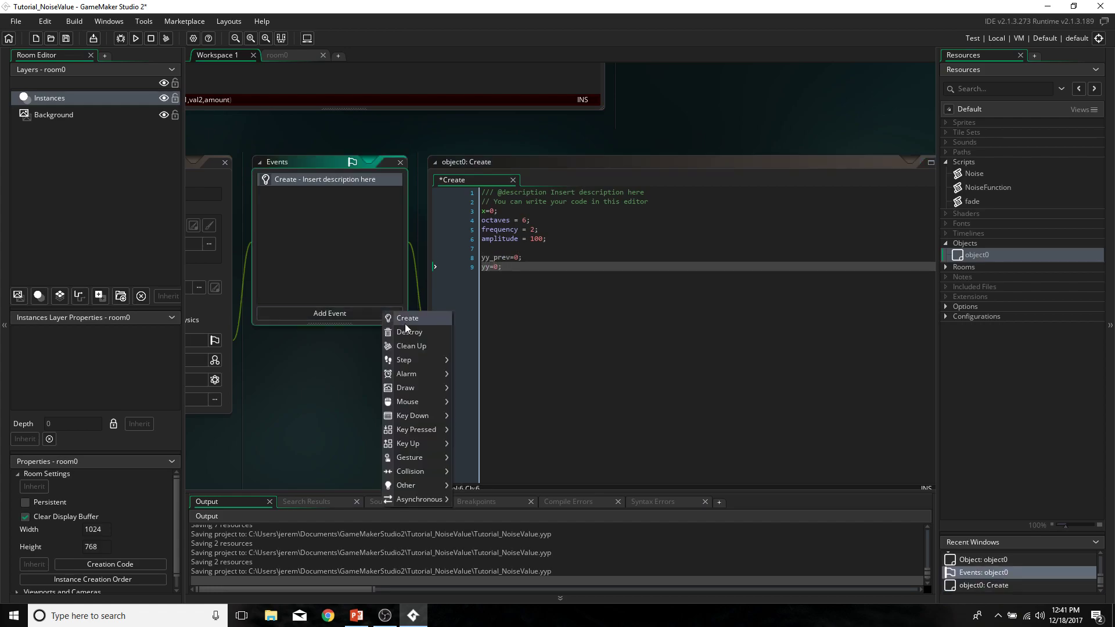
Add a Draw event setting yy = Noise(x*.001, frequency, octaves)*amplitude, after checking the Noise script's arguments.
click(439, 388)
click(601, 385)
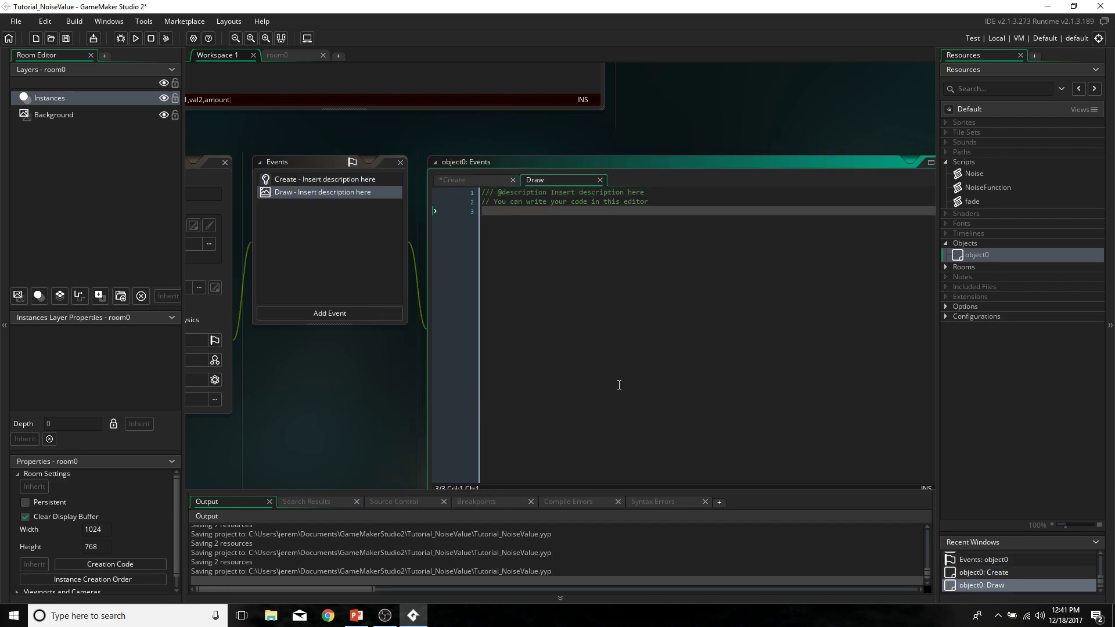
key(Return)
key(Return)
key(Return)
key(Return)
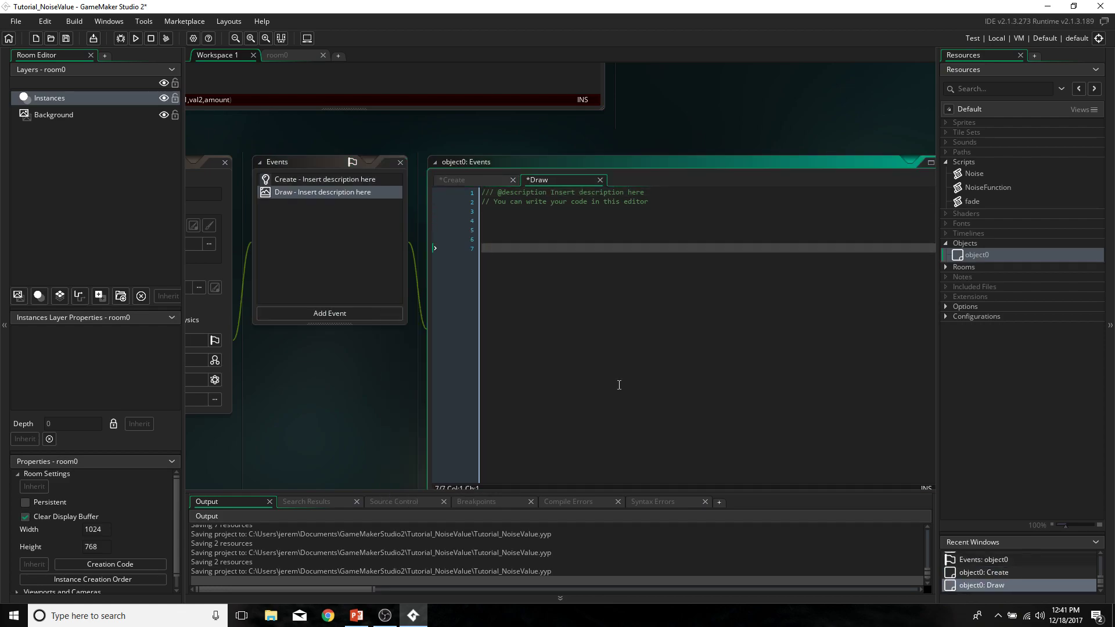
text(yy = )
text(Noise()
text(x)
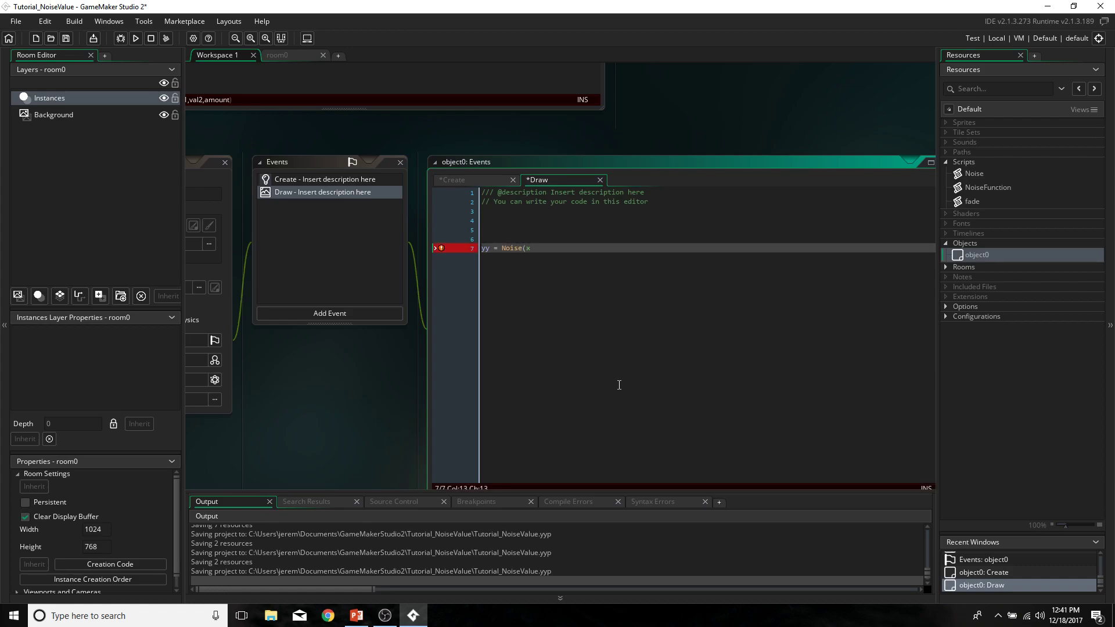
text(*.001,)
double_click(974, 173)
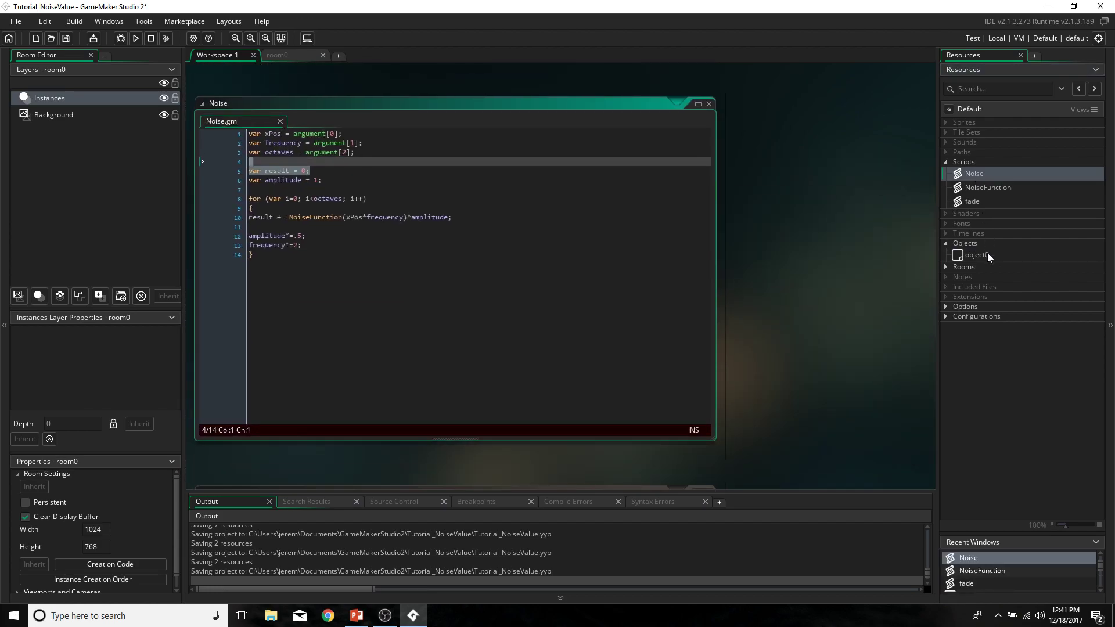
double_click(988, 255)
text(yy = Noise(x*.001, f)
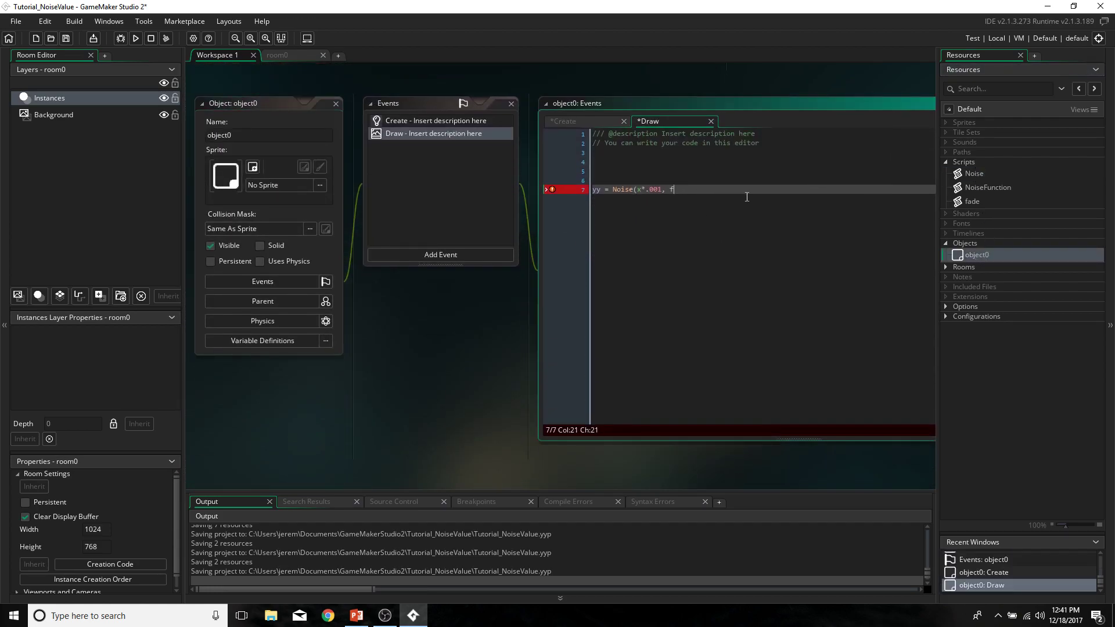
text(requency, octave)
text(s))
text(*amplitude)
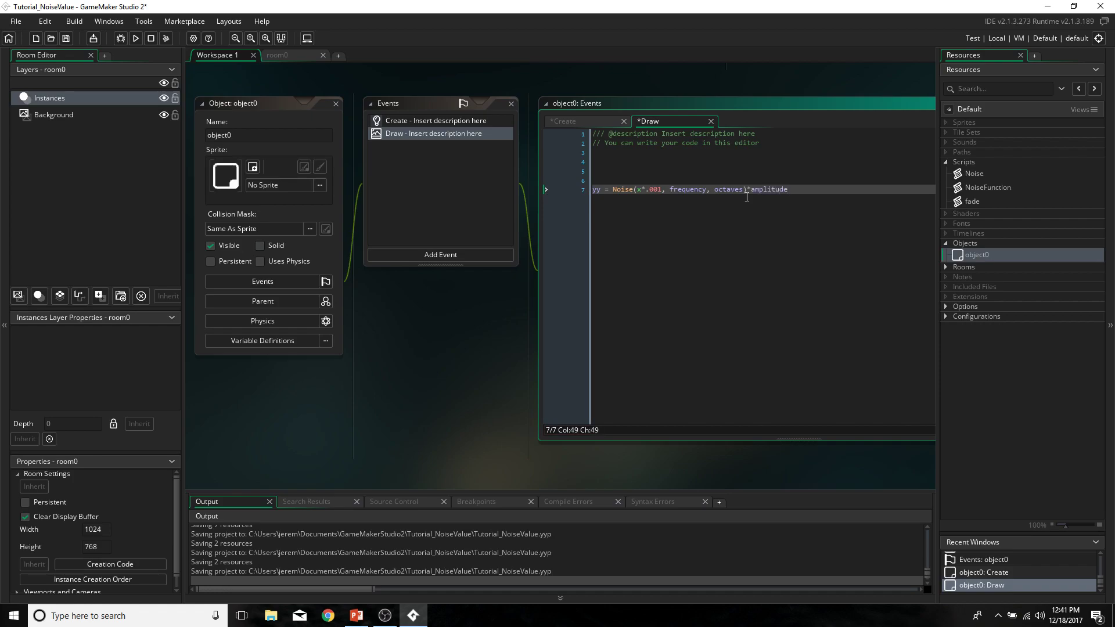
text(;)
key(Return)
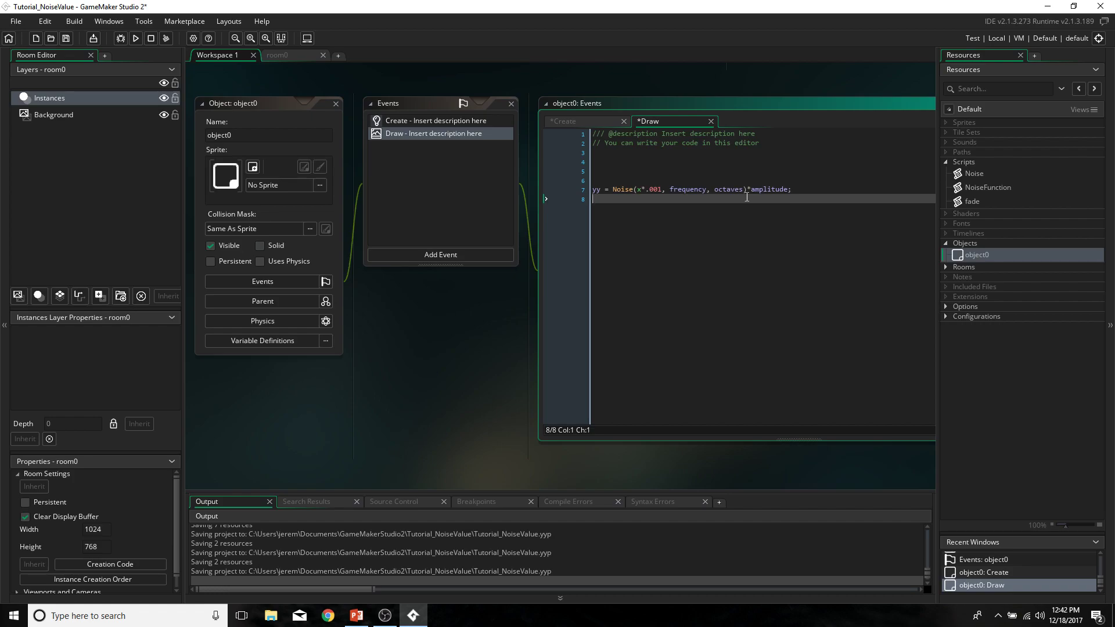
text(drawline()
Add draw_line(x, room_height/2 + yy, x+1, room_height/2 + yy_prev), yy_prev = yy and x++.
key(BackSpace)
key(BackSpace)
key(BackSpace)
text(_line()
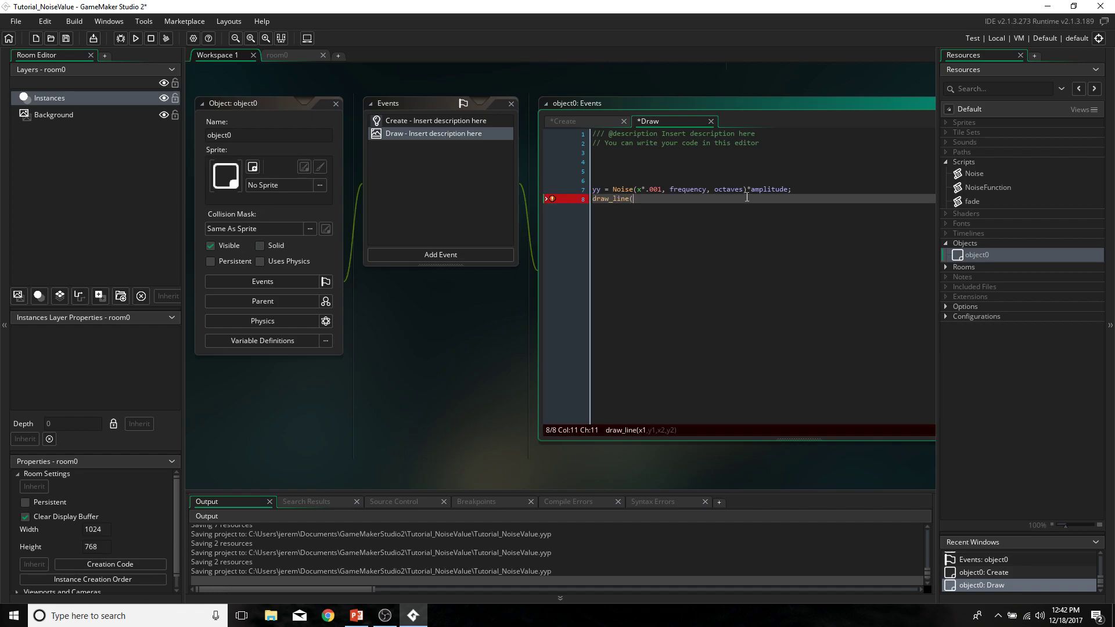
text(yy_prev)
key(BackSpace)
key(BackSpace)
key(BackSpace)
text(x)
text(, yy_)
key(BackSpace)
key(BackSpace)
key(BackSpace)
key(BackSpace)
text(room_hei)
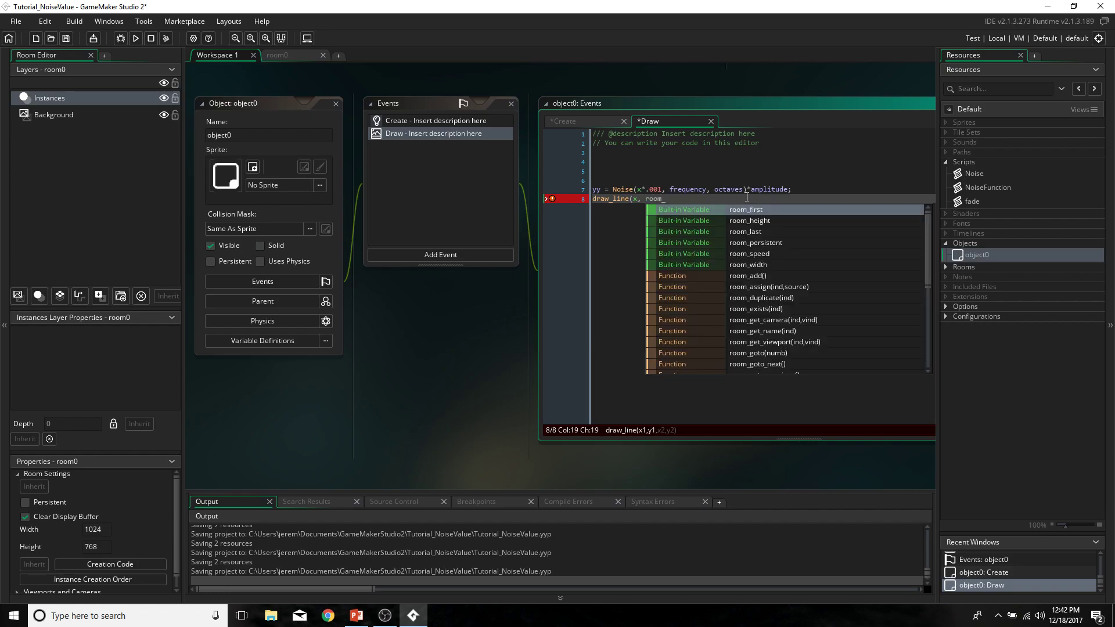
text(ght/2 + yy, )
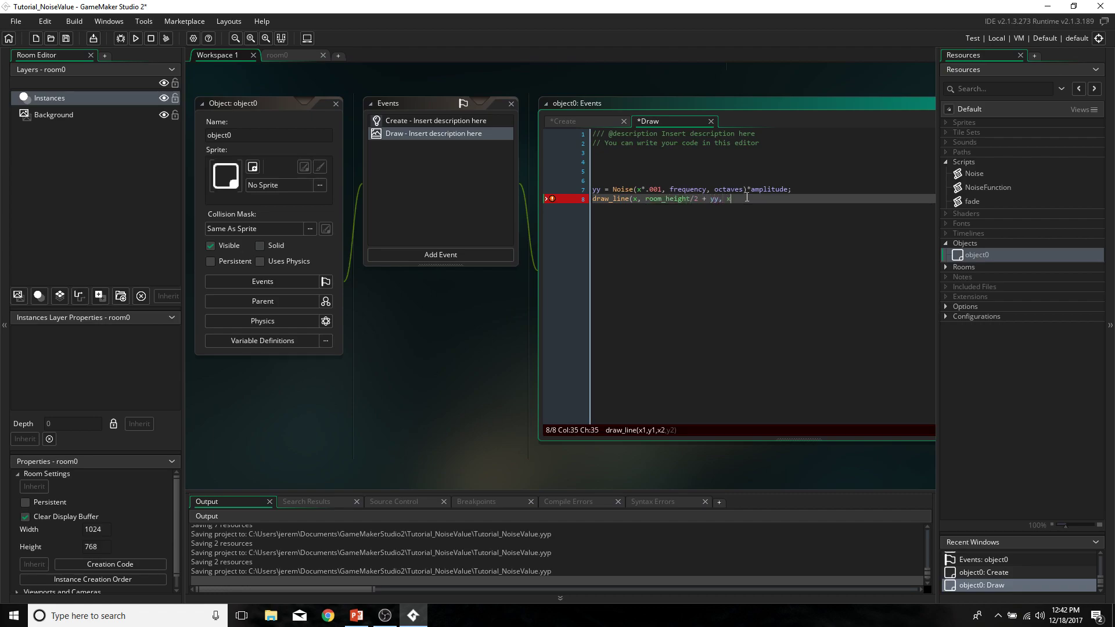
text(x+1, room_height/2 + )
text(yy_prev)
text();)
key(Return)
text(yy_prev = yy;)
key(Return)
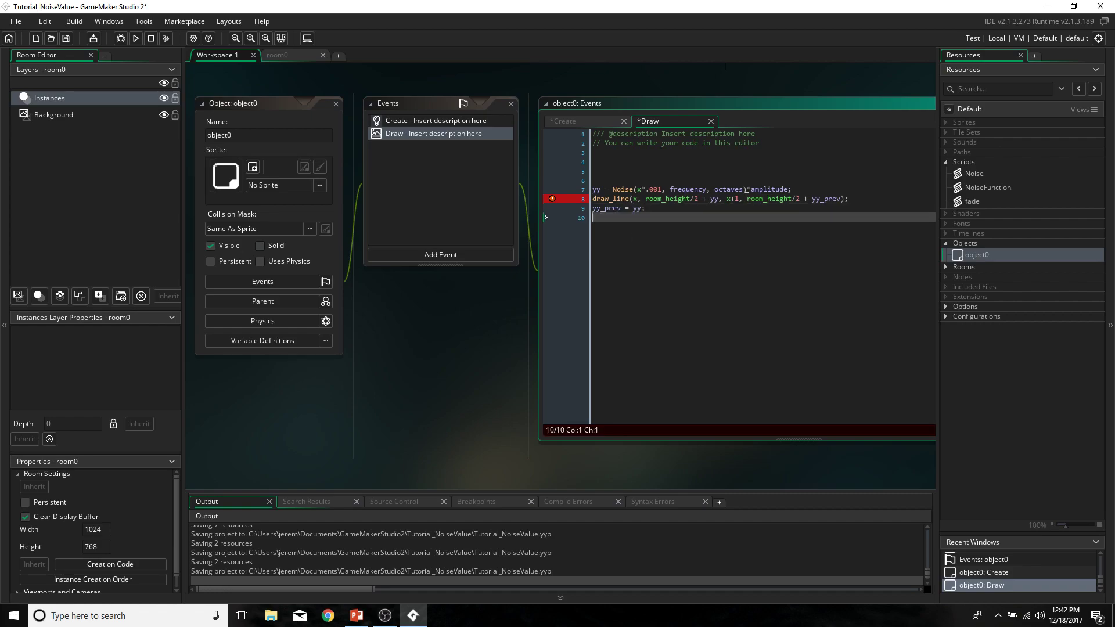
text(x++;)
key(Return)
key(Up)
key(Up)
key(Up)
key(Up)
key(Up)
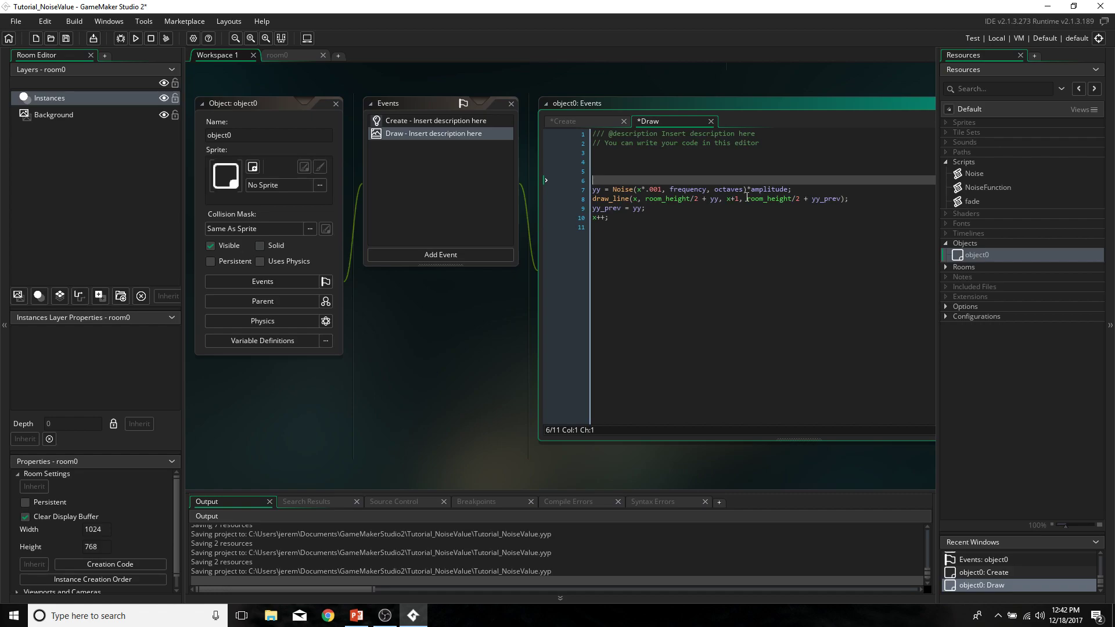
text(if)
text(x<room_width)
Enclose the draw_line, yy_prev and x++ lines in an indented if x<room_width { } block.
key(Return)
text({)
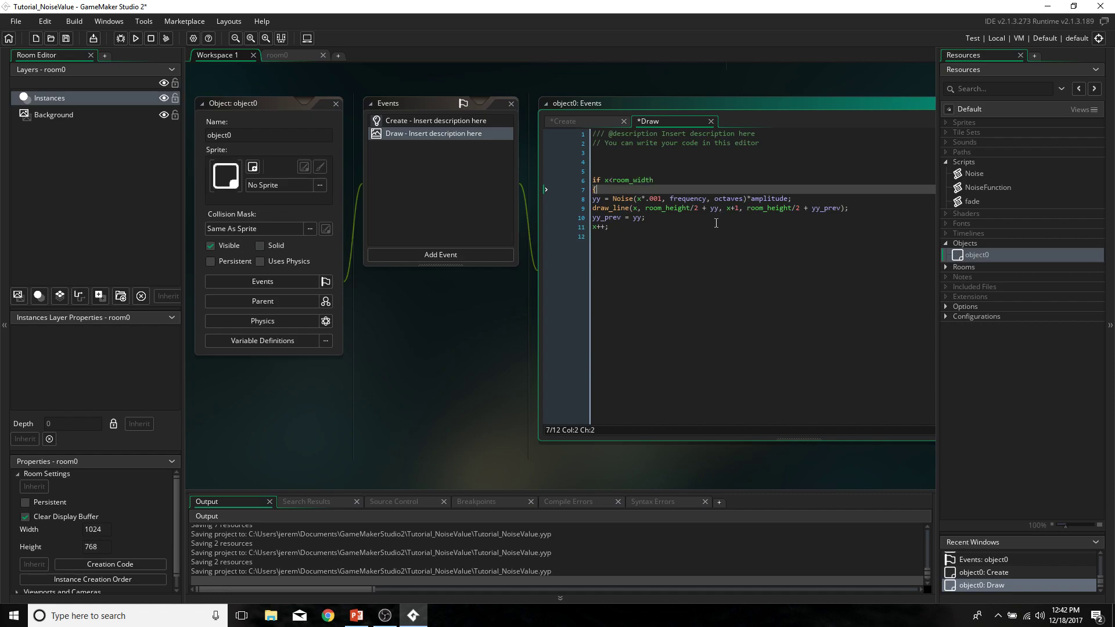
key(Down)
key(Down)
key(Down)
key(End)
key(Return)
text(})
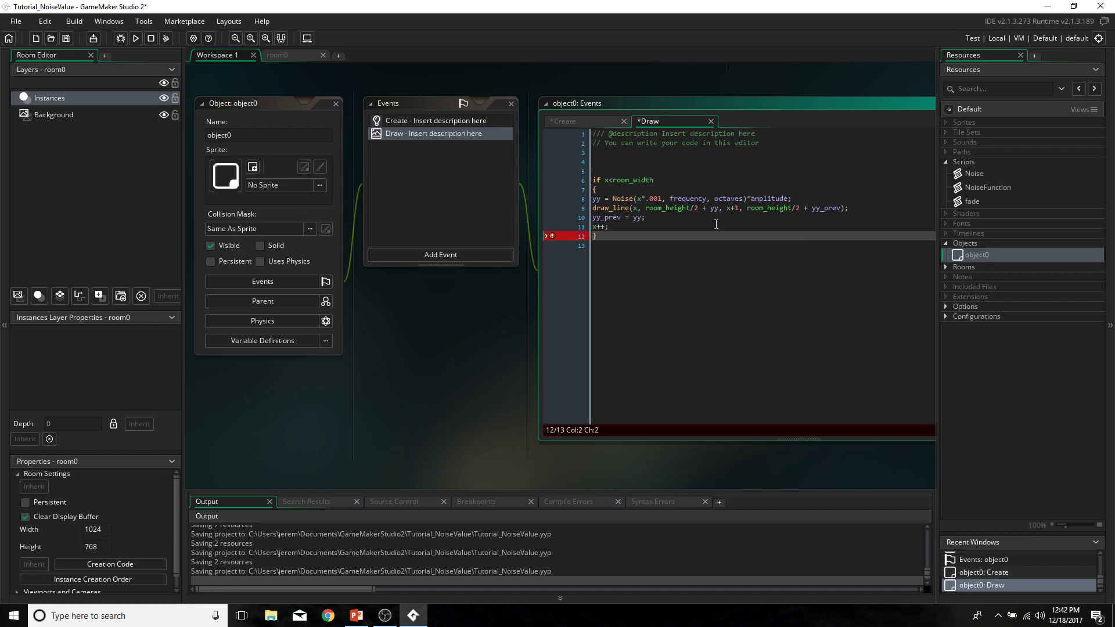
key(shift+Up)
key(shift+Up)
key(shift+Up)
key(Tab)
click(651, 179)
click(625, 226)
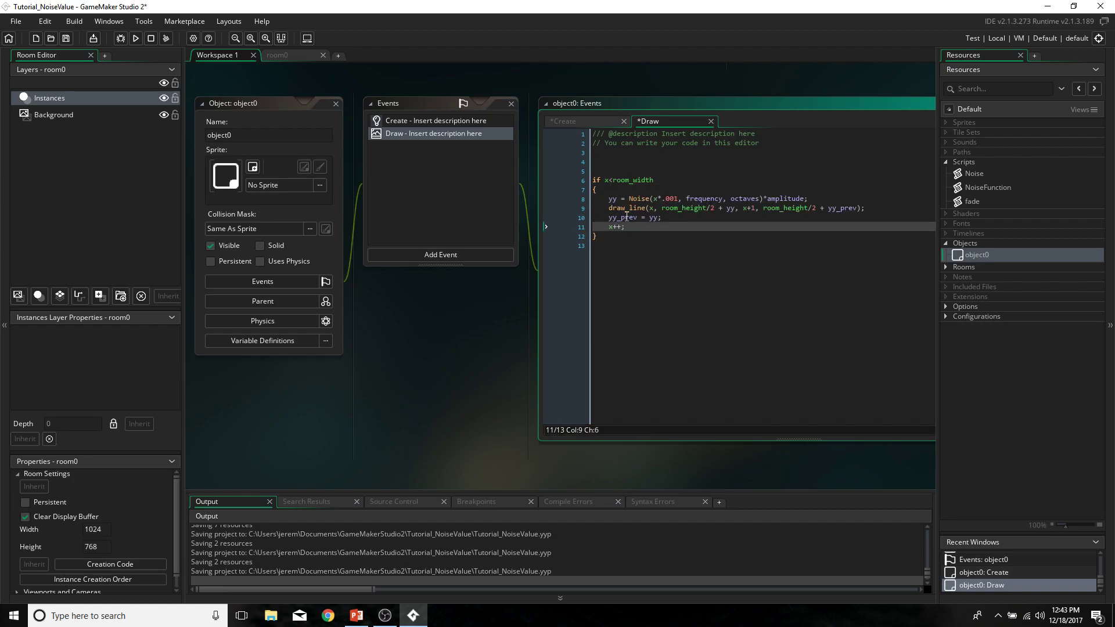
click(435, 120)
Add surface = surface_create(room_width, room_height); to object0's Create code.
click(651, 188)
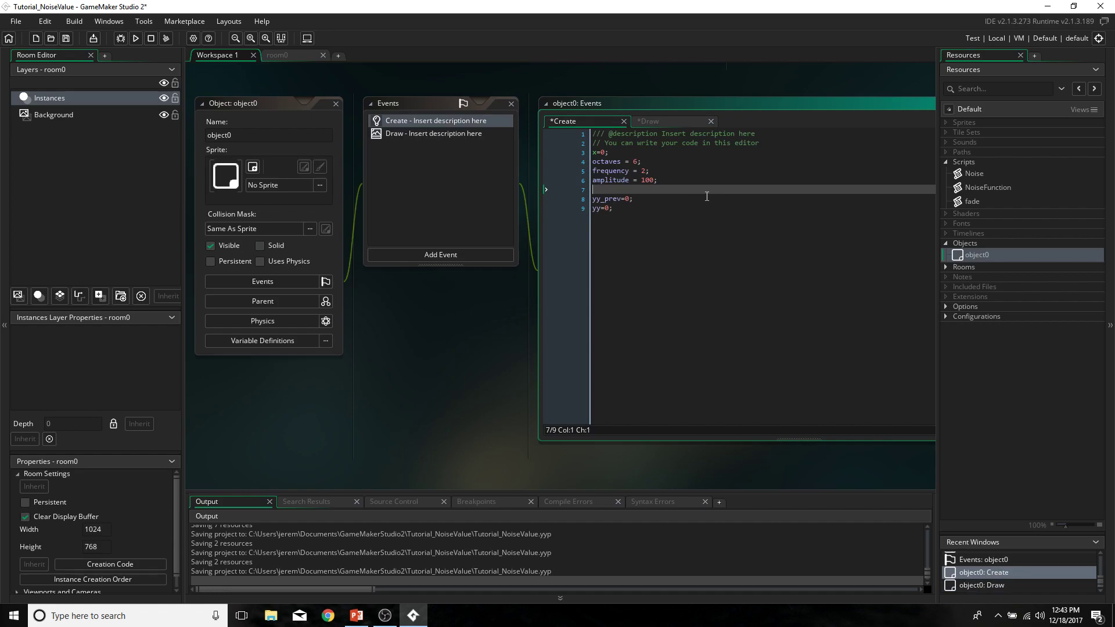
text(surfac)
text(surface_)
text(create(room_wid)
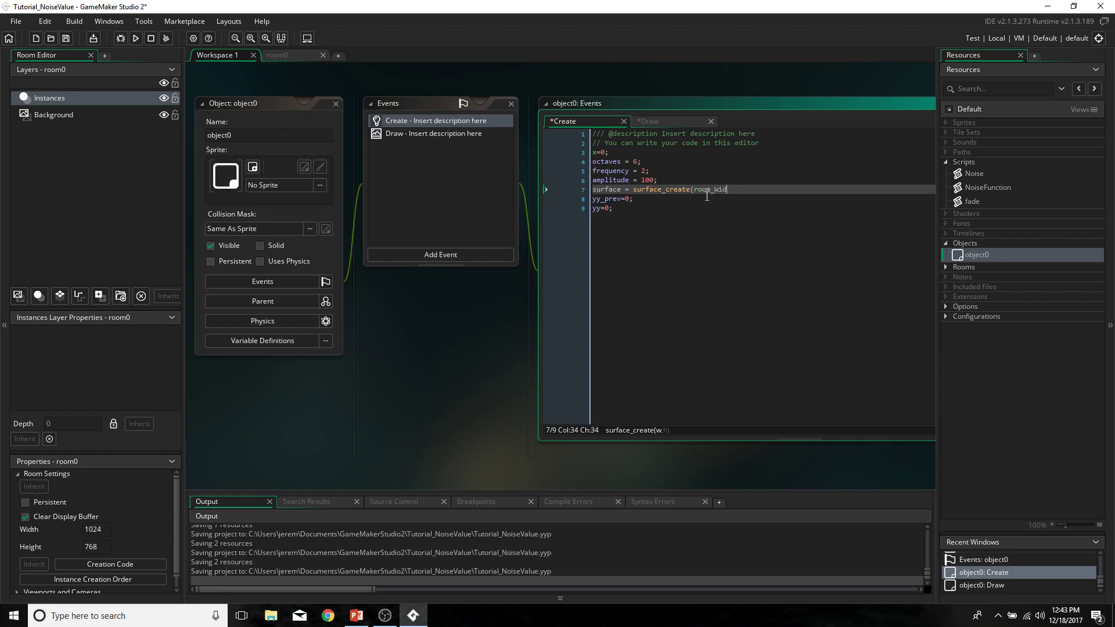
text(th, room_hie)
key(BackSpace)
key(BackSpace)
key(BackSpace)
text(height);)
Insert surface_set_target(surface) above the if block in the Draw event.
click(452, 134)
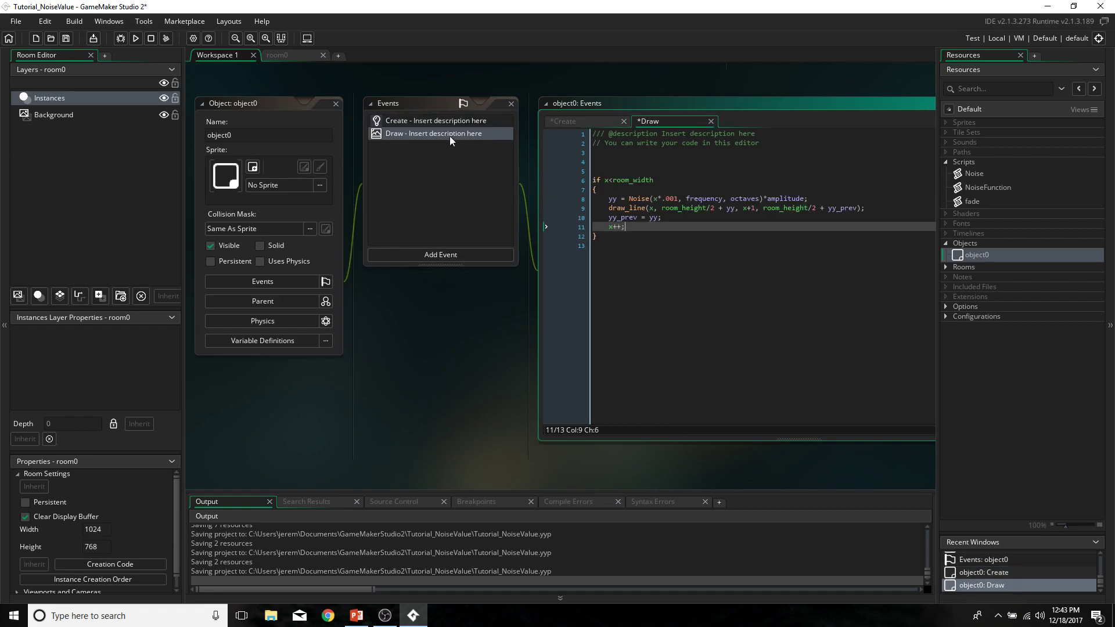
click(678, 190)
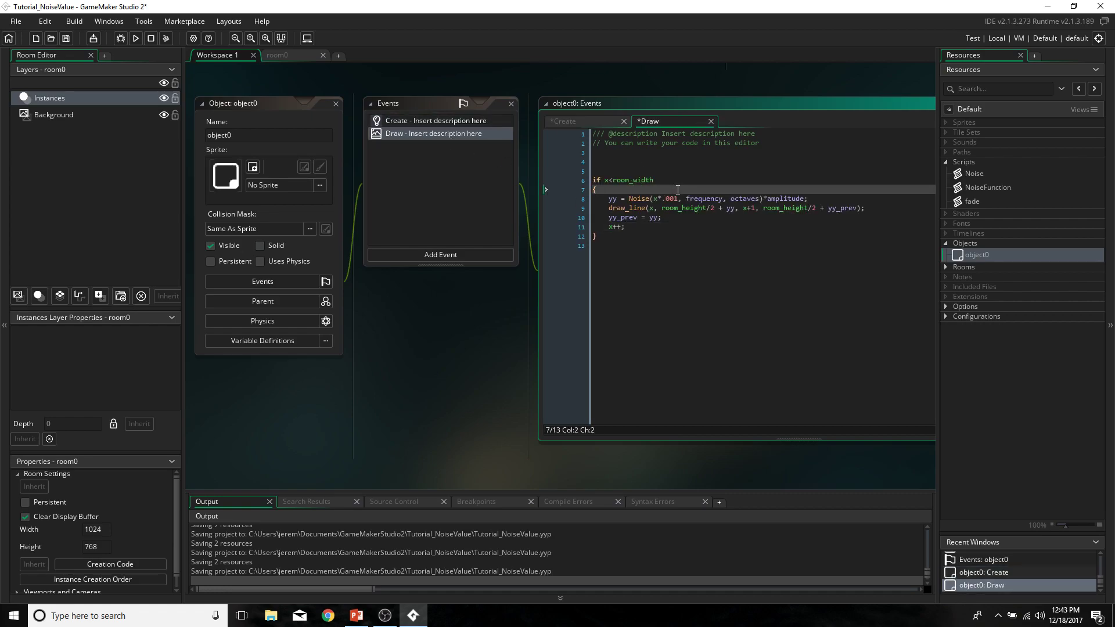
key(Return)
key(ctrl+z)
key(Up)
key(Up)
text(surface_set_target(surface))
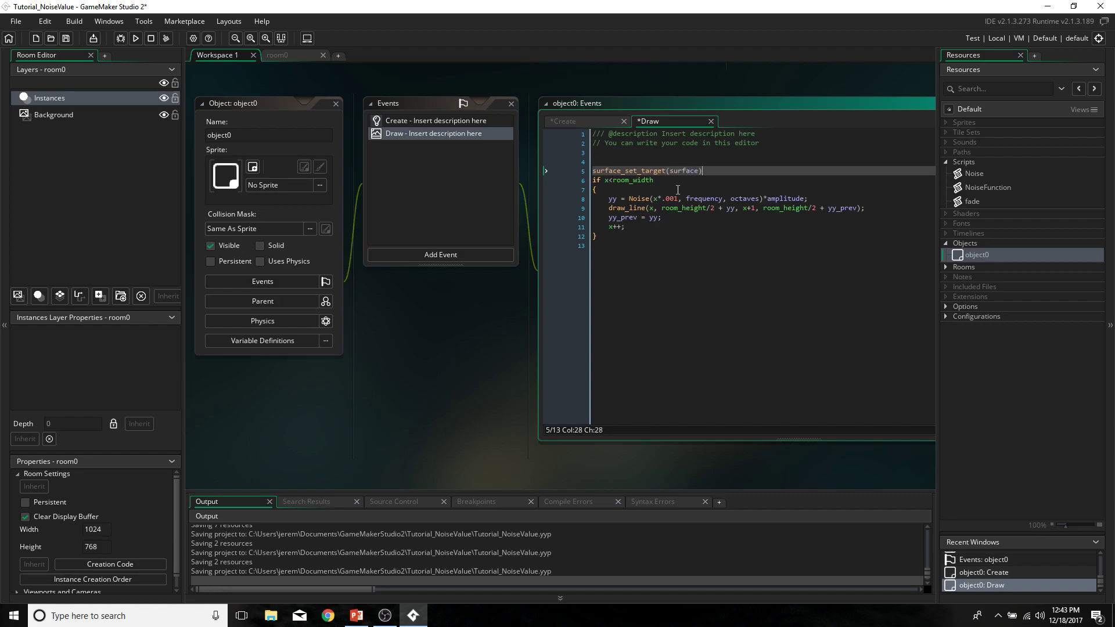
Add draw_surface(surface, 0,0); after the if block's closing brace.
click(658, 235)
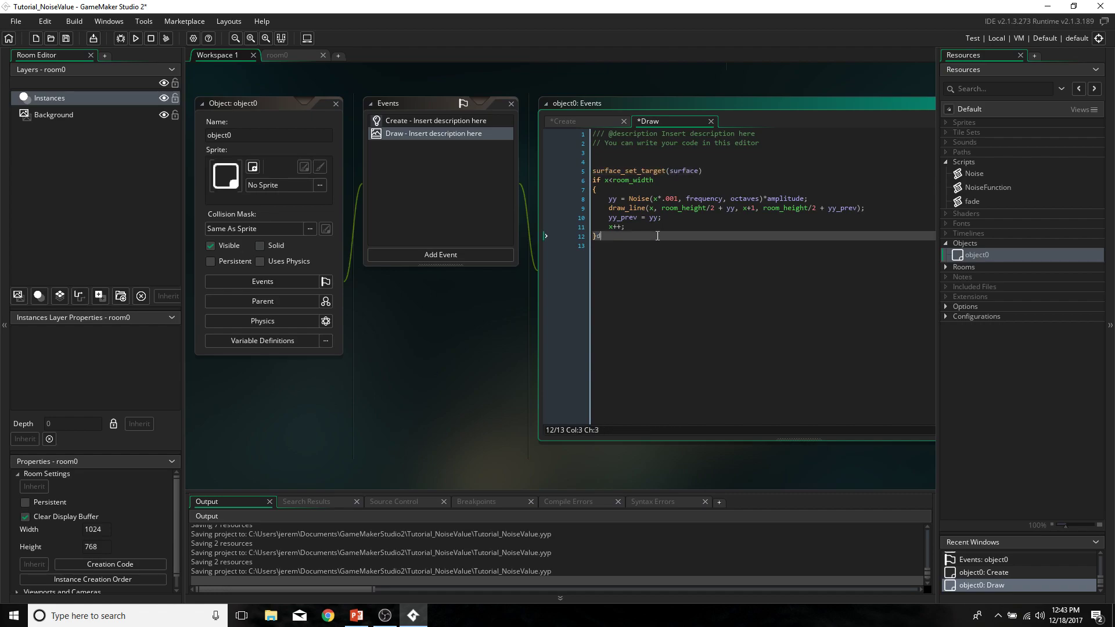
key(BackSpace)
key(Return)
key(Return)
key(Return)
key(Return)
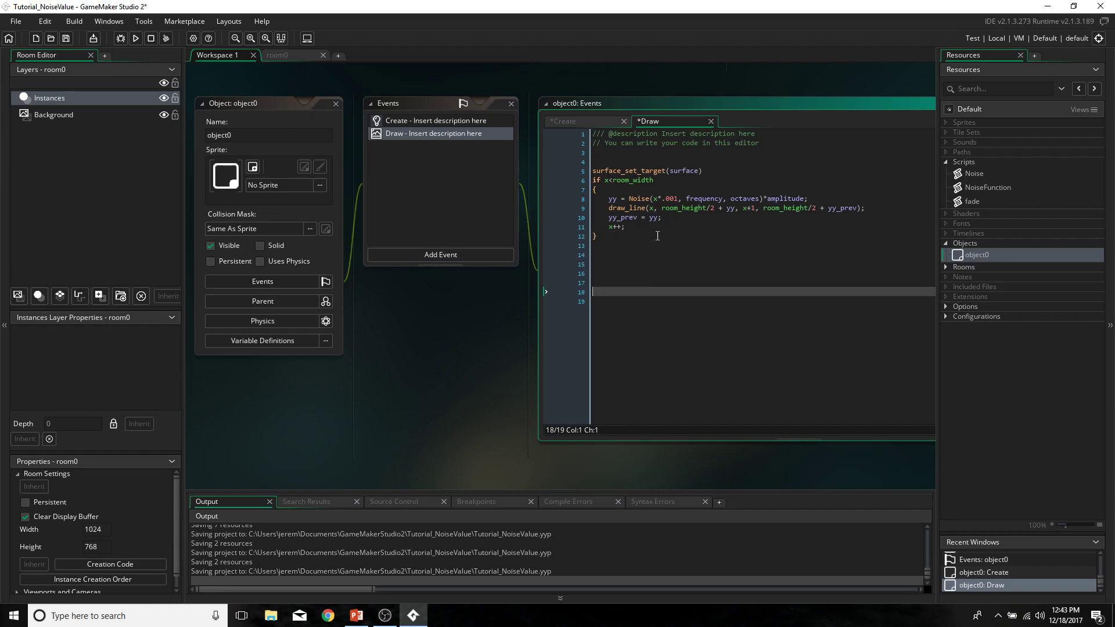
text(draw_surface()
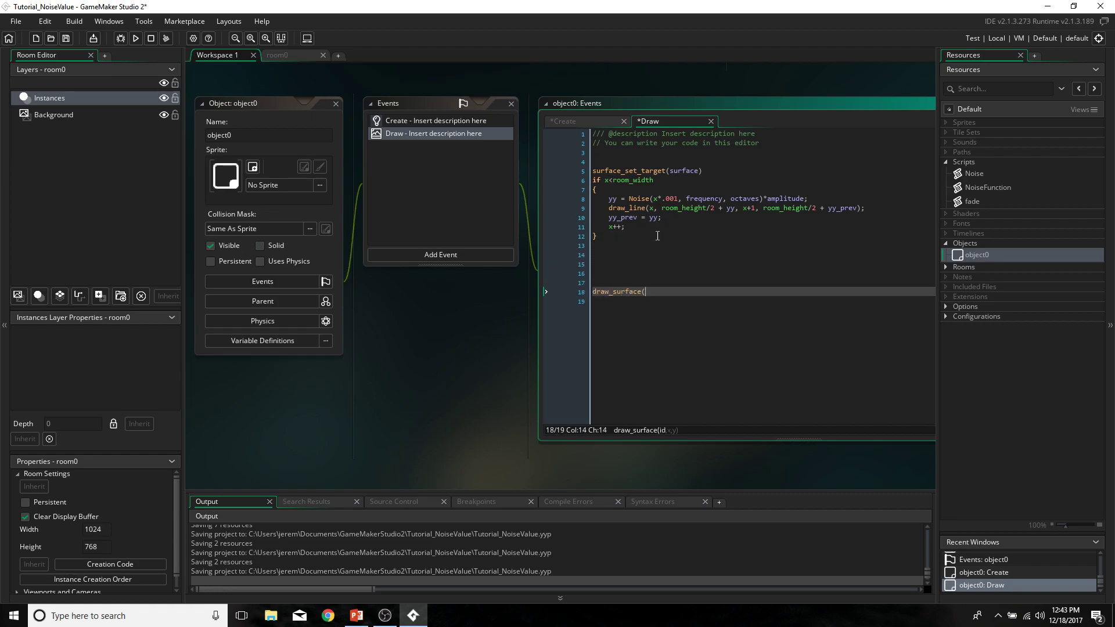
text(surface, 0,0))
text(;)
click(718, 171)
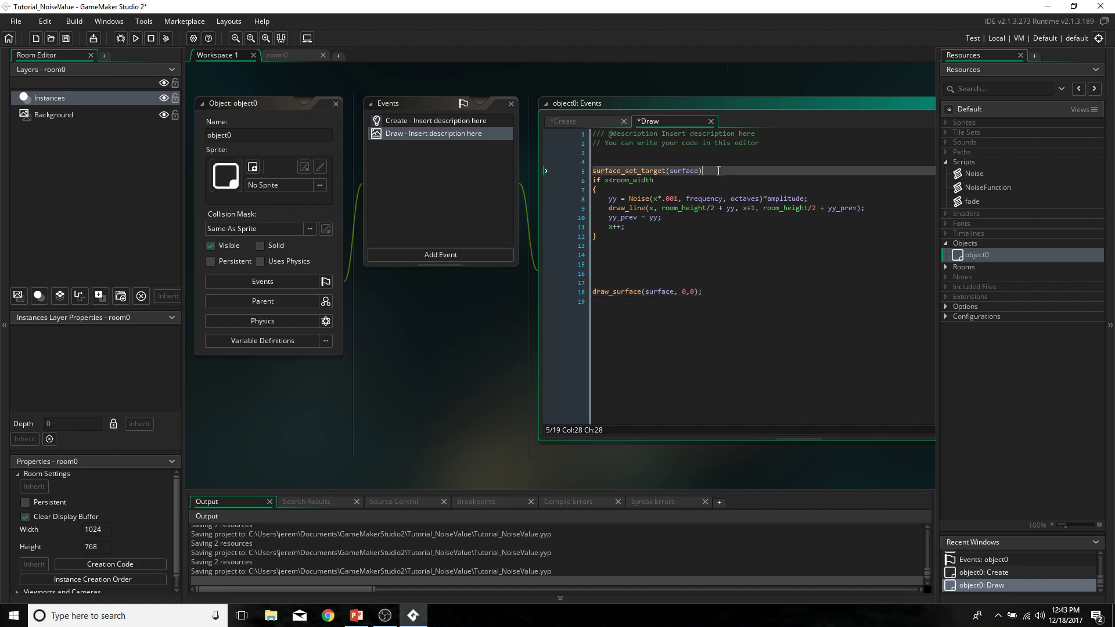
key(Return)
key(Return)
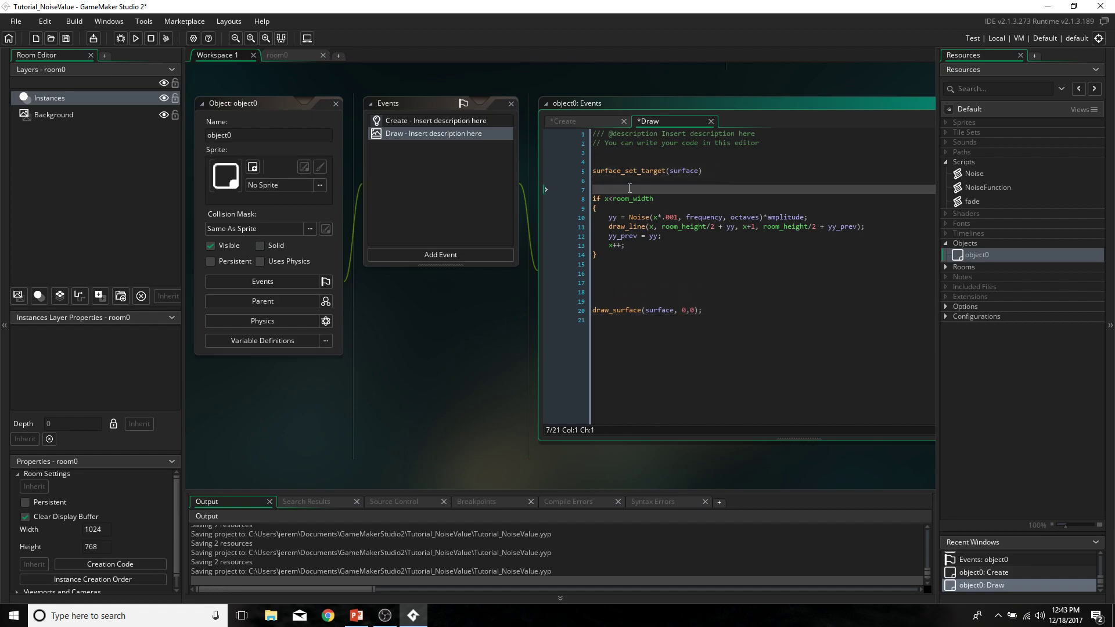
text(for )
text(()
Replace the if block with a while (x<room_width) loop around the drawing code.
key(BackSpace)
key(BackSpace)
text(while)
text( (x<room_)
text(width))
key(Return)
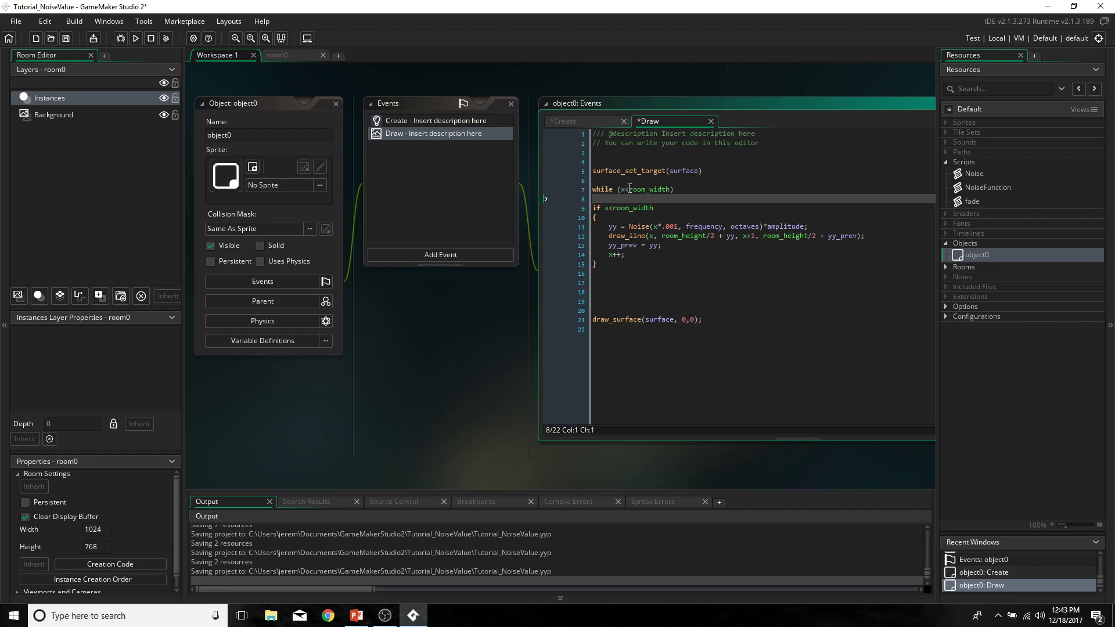
text({)
drag(601, 263, 593, 208)
key(Tab)
click(620, 218)
key(BackSpace)
drag(625, 253, 592, 253)
key(Delete)
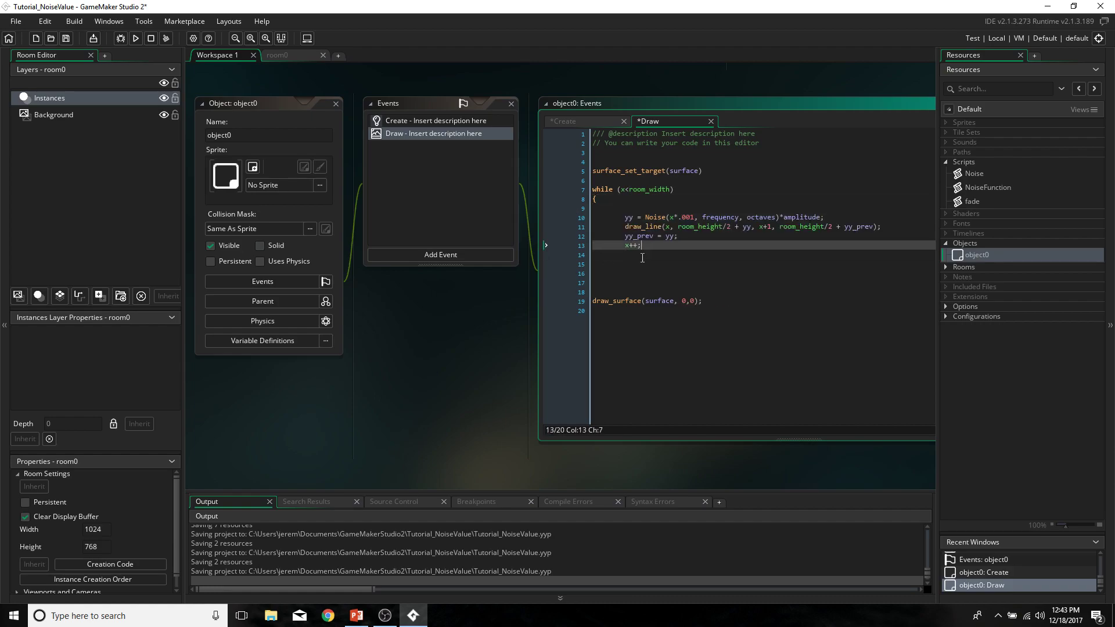
click(632, 210)
key(BackSpace)
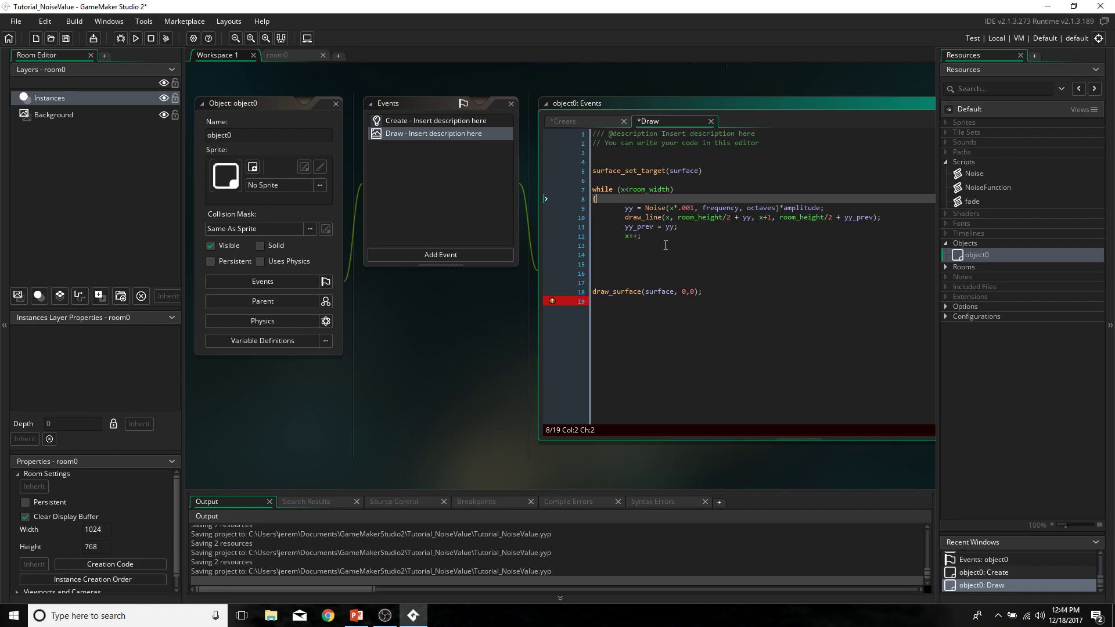
Fix the loop body's indentation and remove extra blank lines above draw_surface.
click(665, 244)
text(})
alt+drag(625, 237, 585, 209)
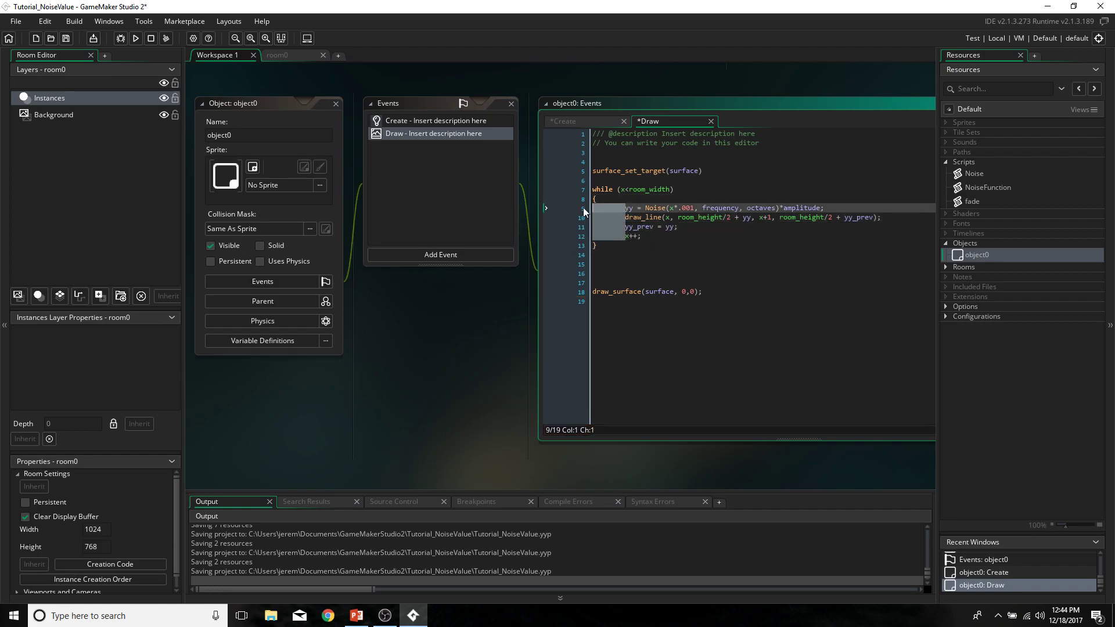
text(1)
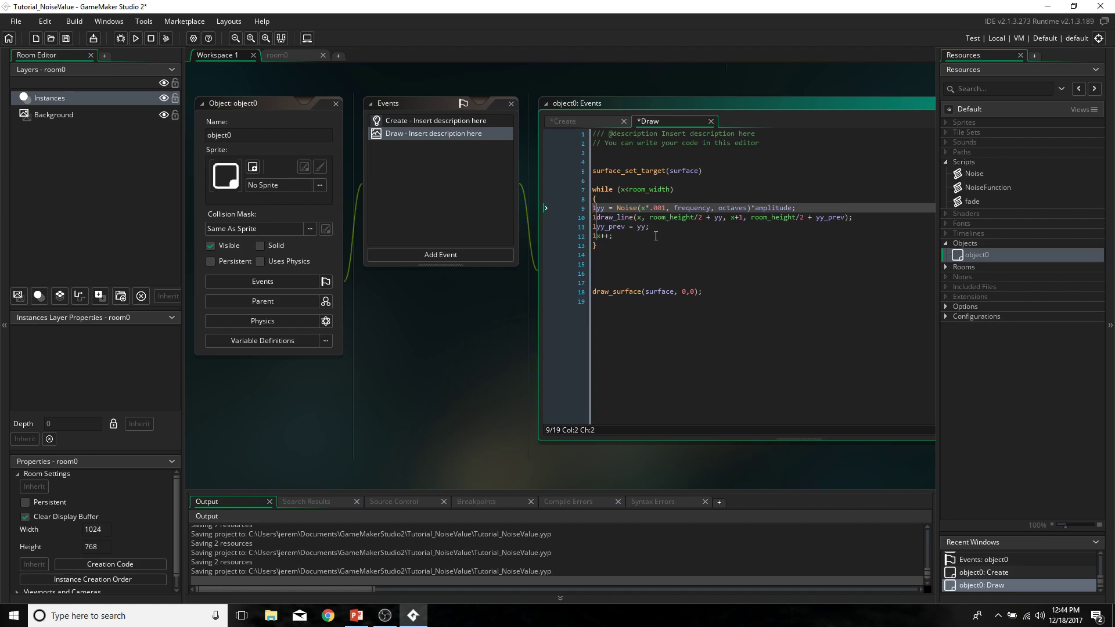
key(BackSpace)
key(Tab)
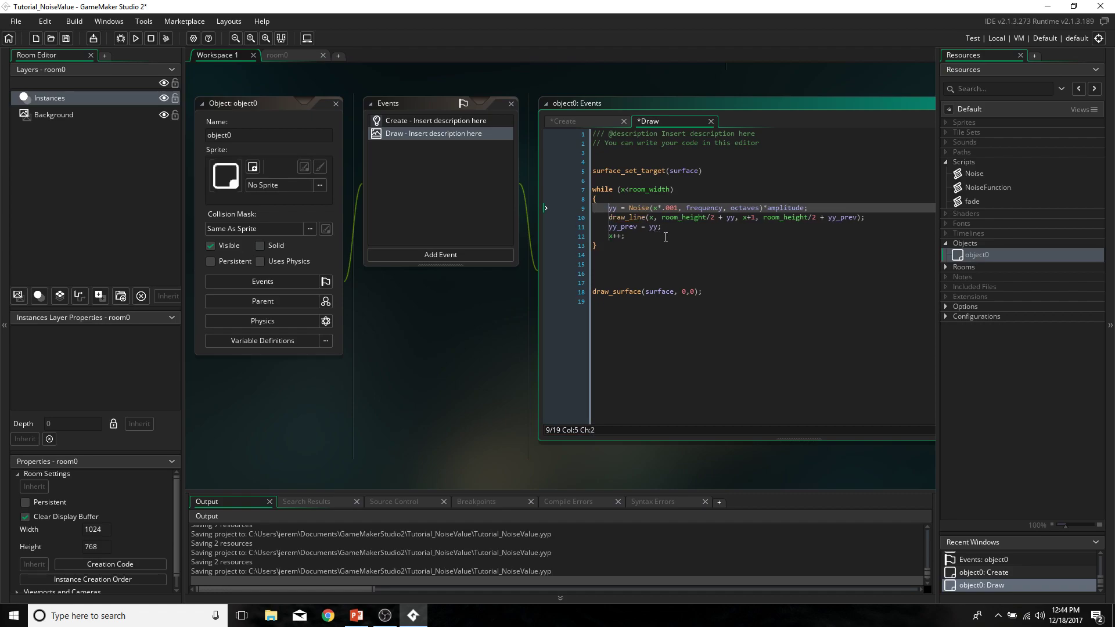
click(664, 238)
click(616, 282)
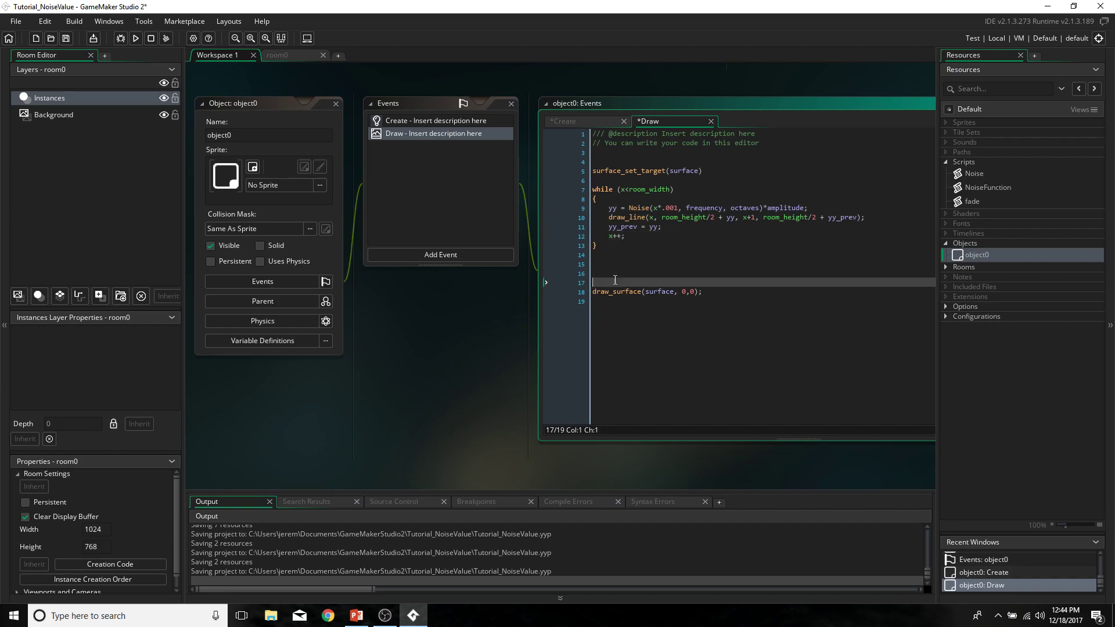
key(BackSpace)
key(BackSpace)
key(BackSpace)
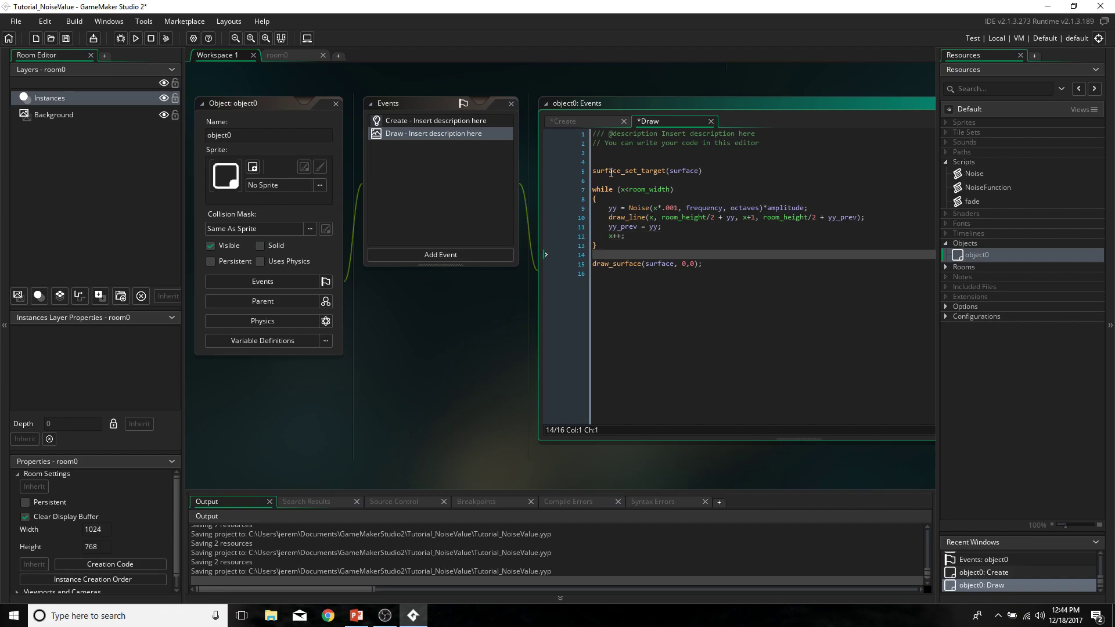
Highlight the surface target, draw_surface, Noise, draw_line and yy_prev lines to explain them.
drag(610, 172, 714, 171)
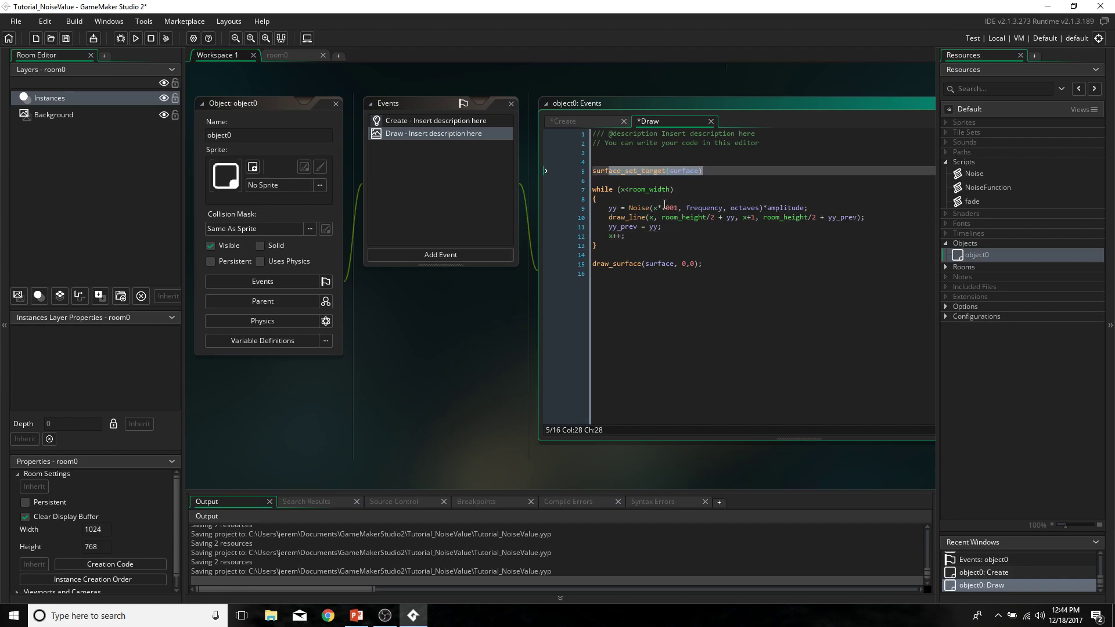
click(610, 180)
drag(592, 264, 601, 273)
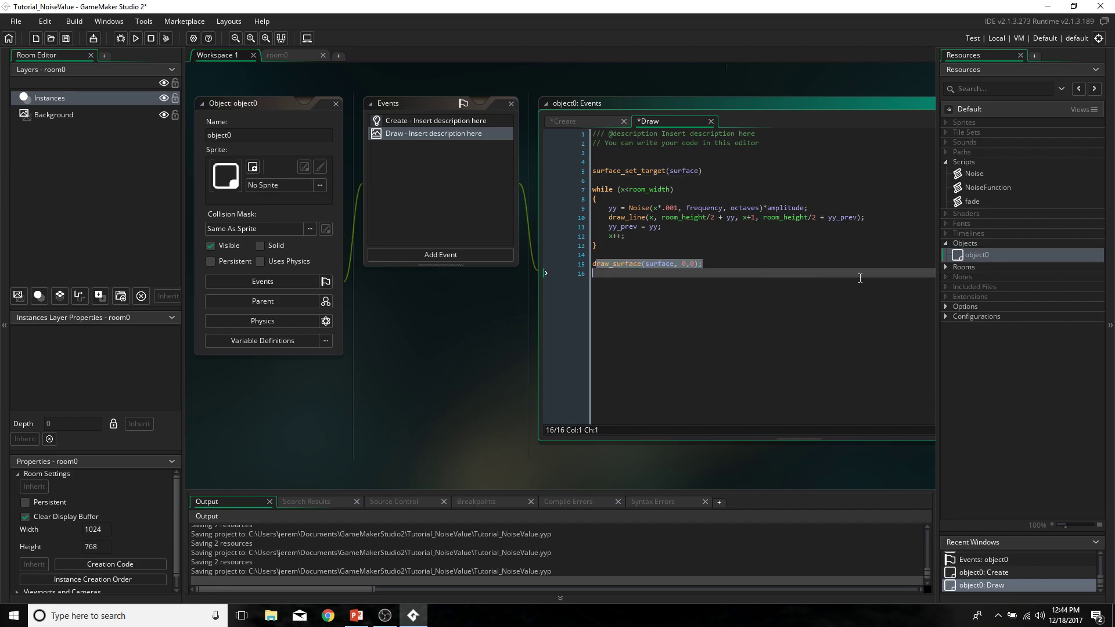
drag(609, 207, 809, 209)
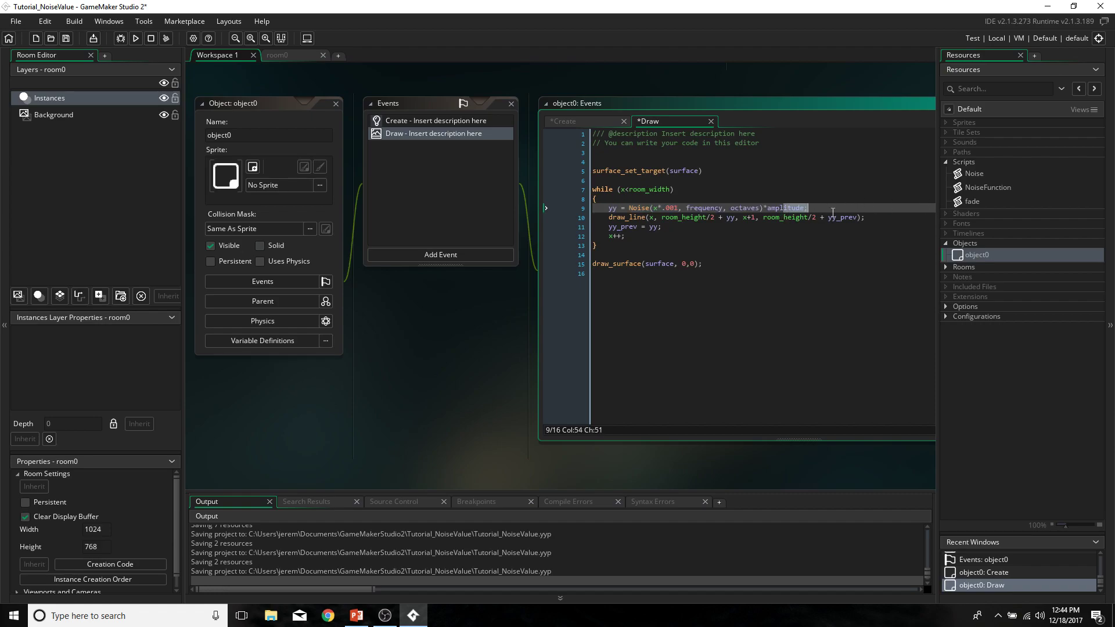
drag(609, 217, 897, 218)
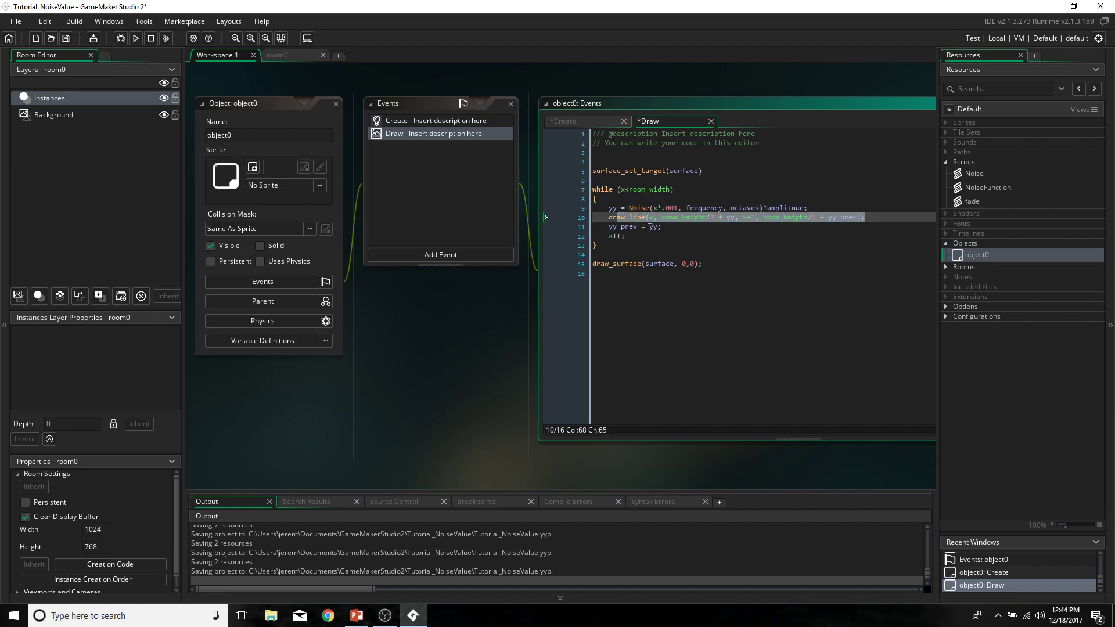
drag(609, 227, 662, 227)
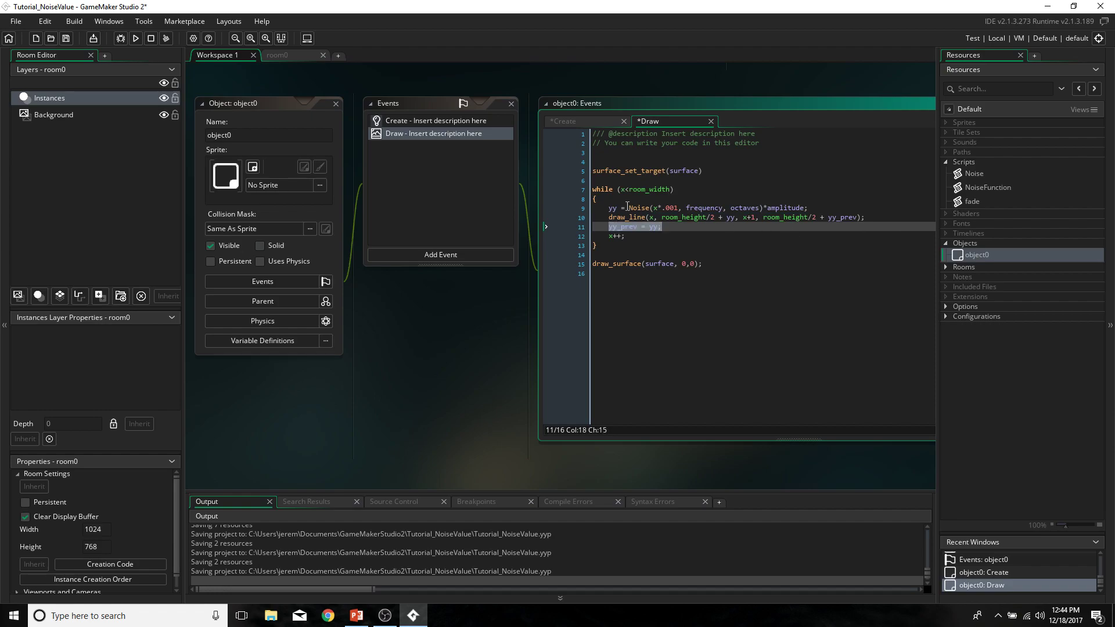
click(627, 235)
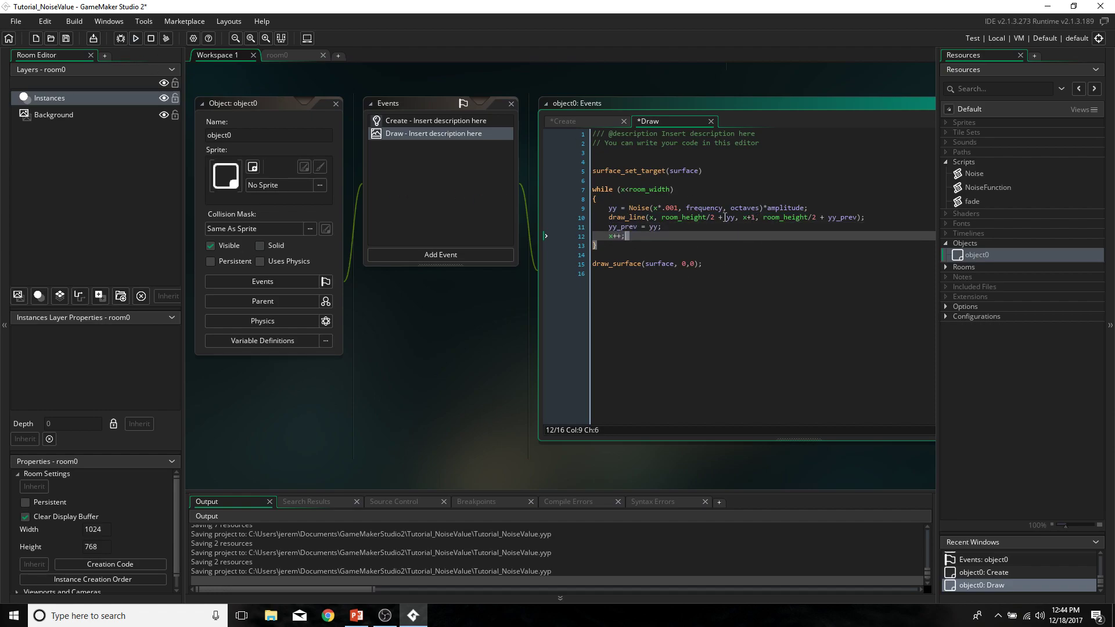
Place an object0 instance in room0.
click(953, 266)
double_click(975, 277)
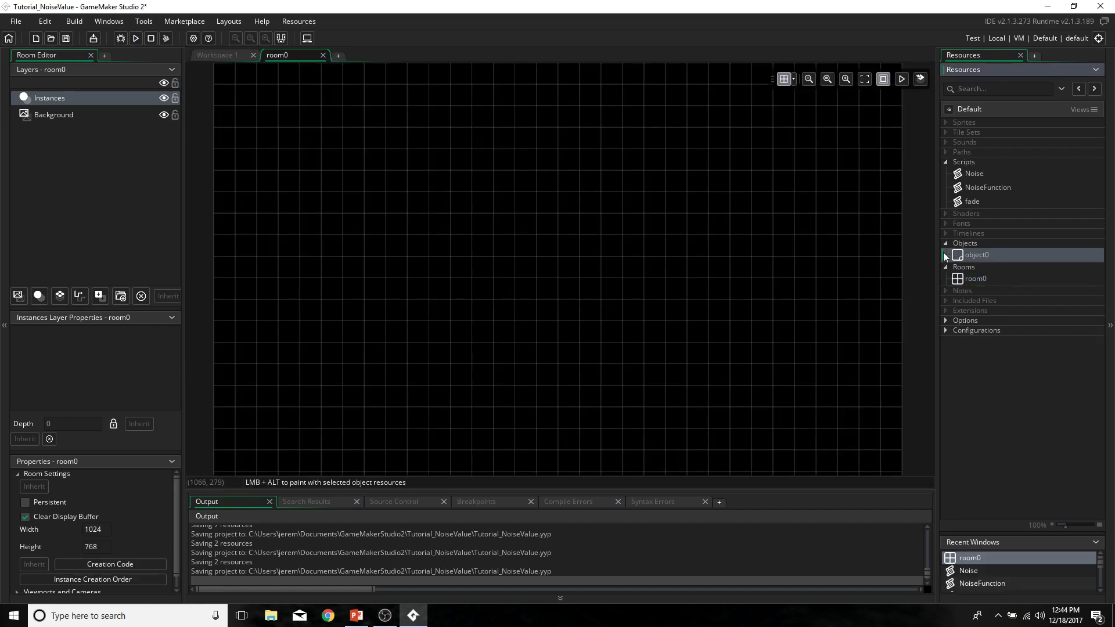
drag(956, 253, 693, 240)
Test-run the game, dismiss the unbalanced surface stack error, and reopen object0.
click(135, 38)
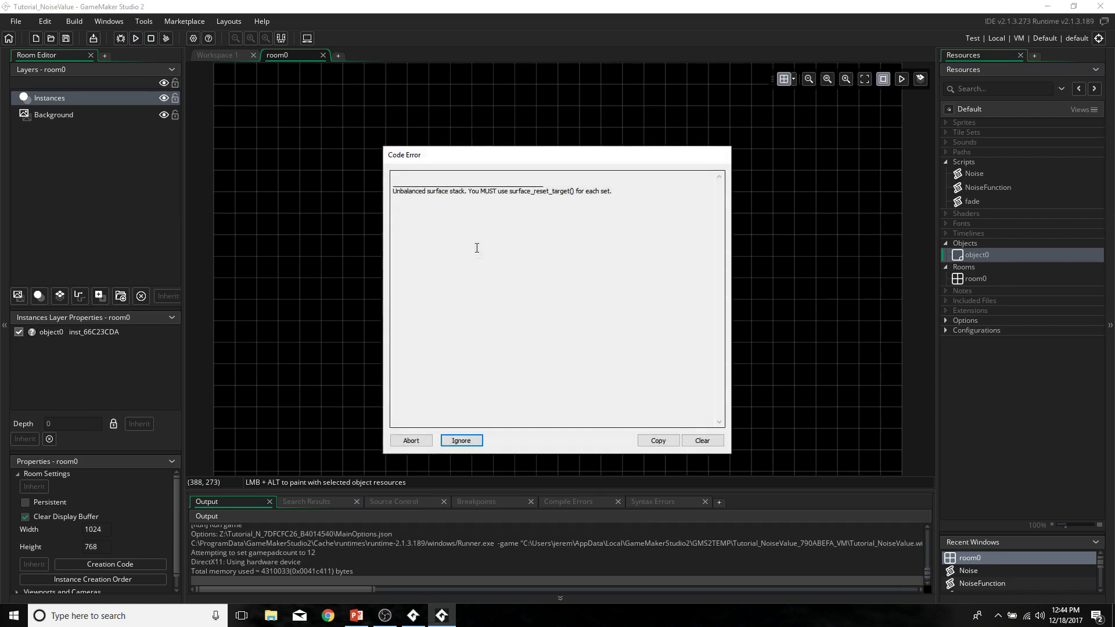
click(410, 441)
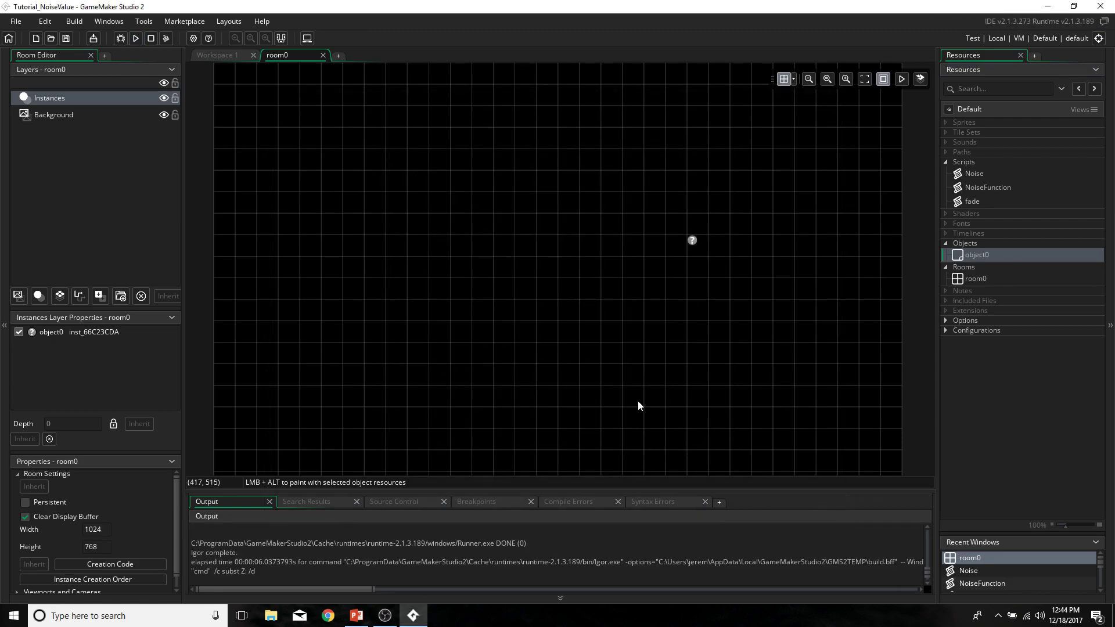
double_click(981, 255)
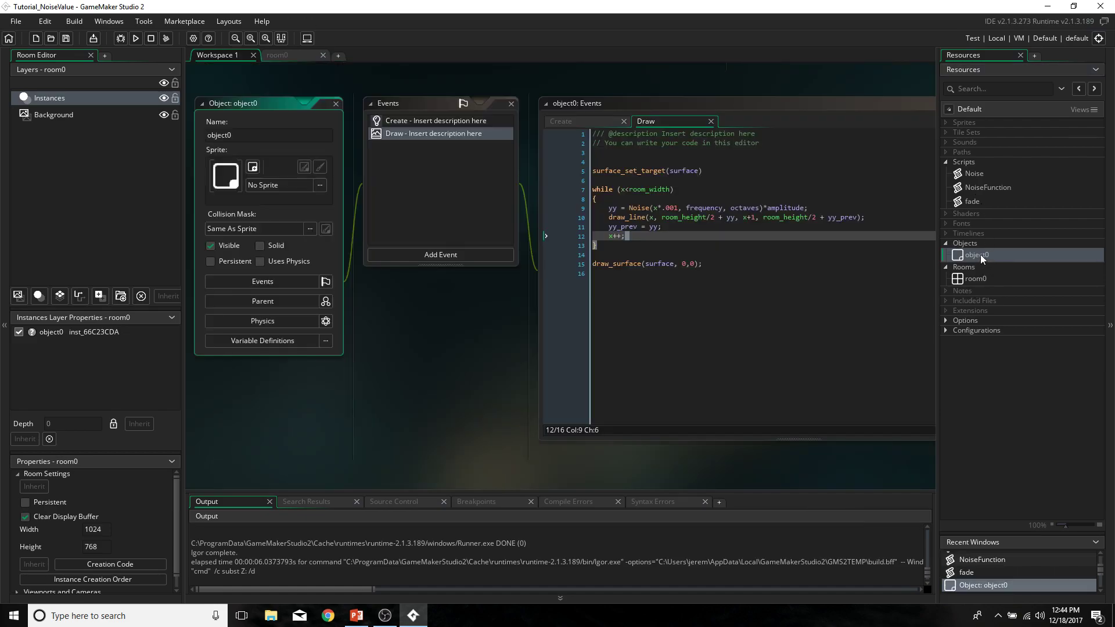
Add surface_reset_target(); after the while loop and rerun the game to check the fix.
click(655, 253)
text(surface_reset_target();)
key(Return)
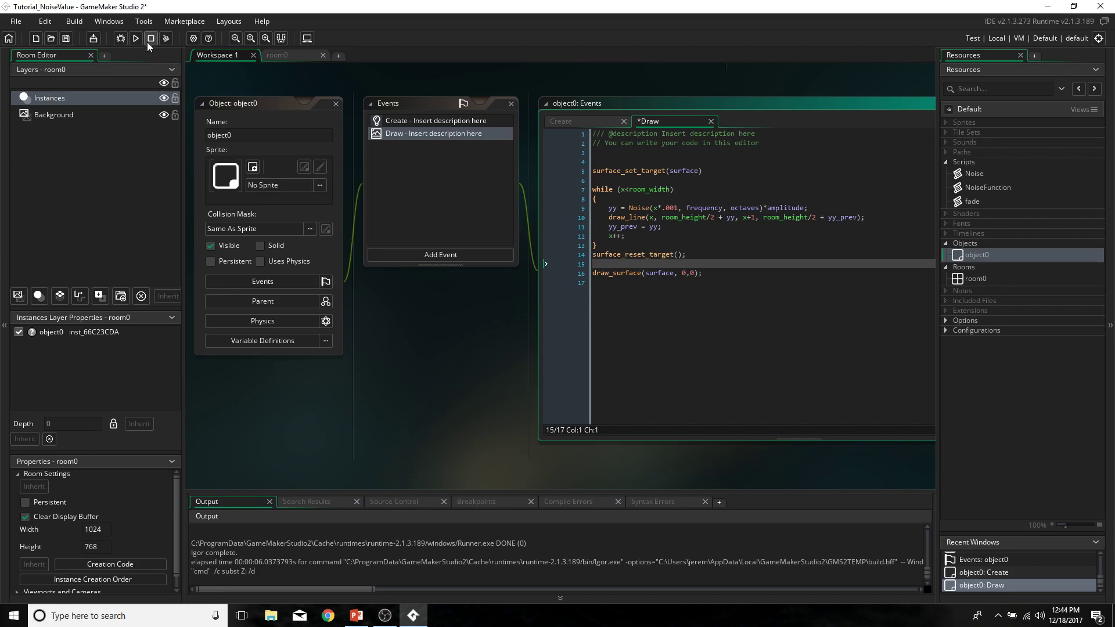
key(F5)
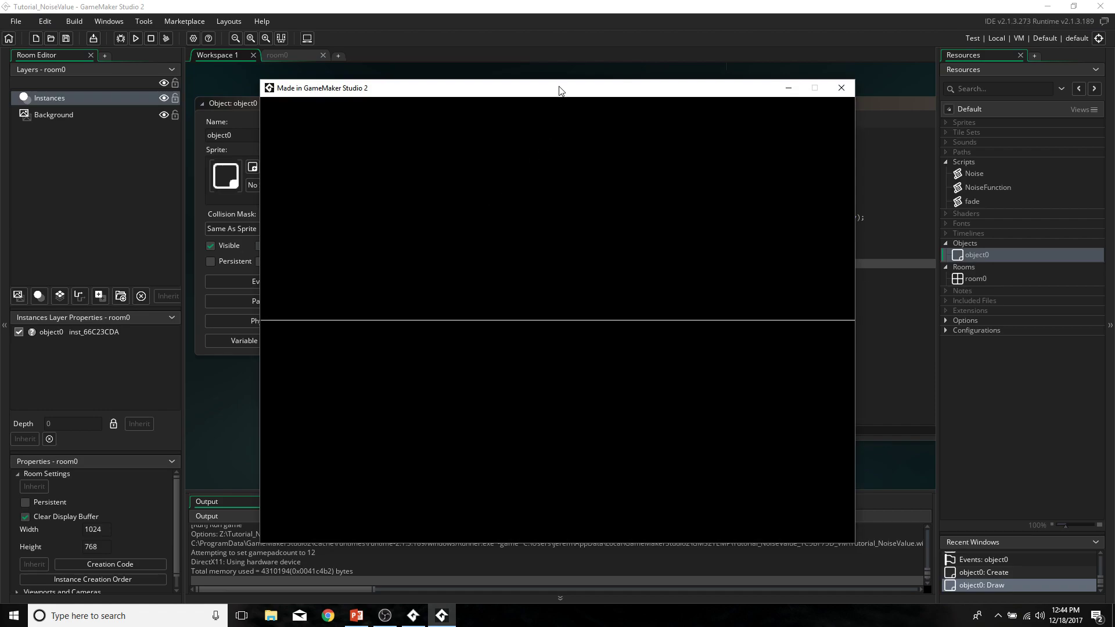
drag(564, 91, 691, 123)
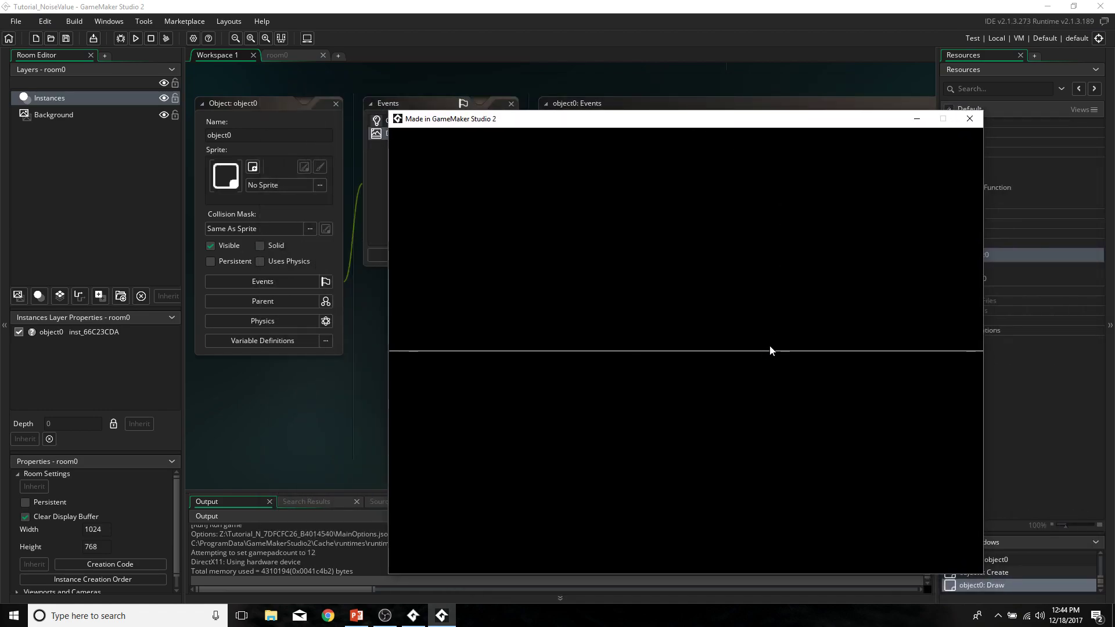
Add 'return result;' at the end of the Noise script.
click(972, 119)
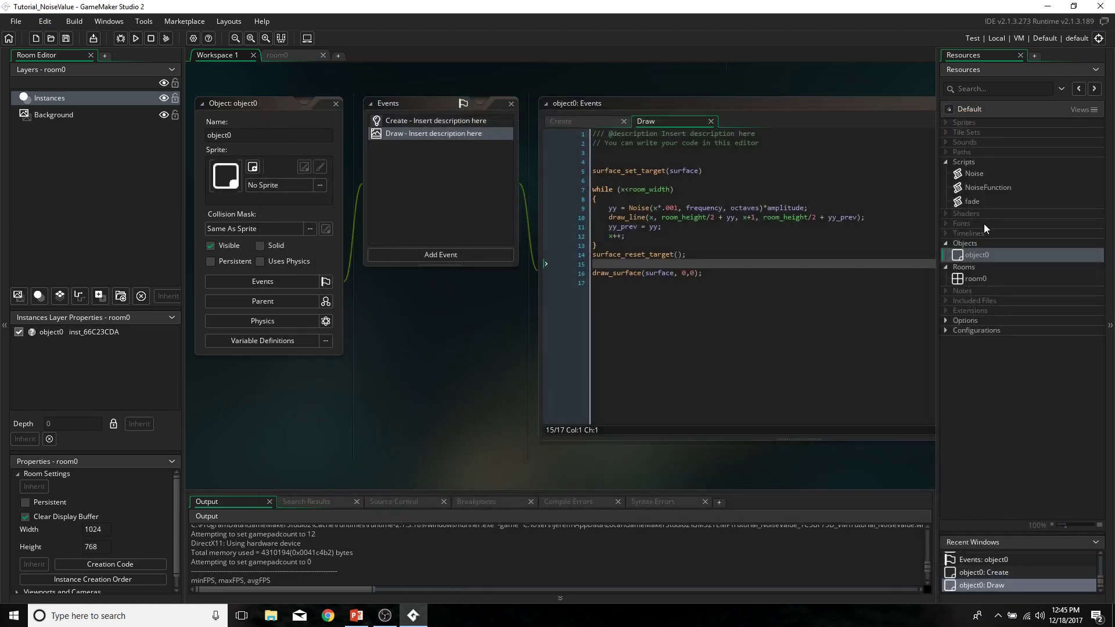
double_click(982, 173)
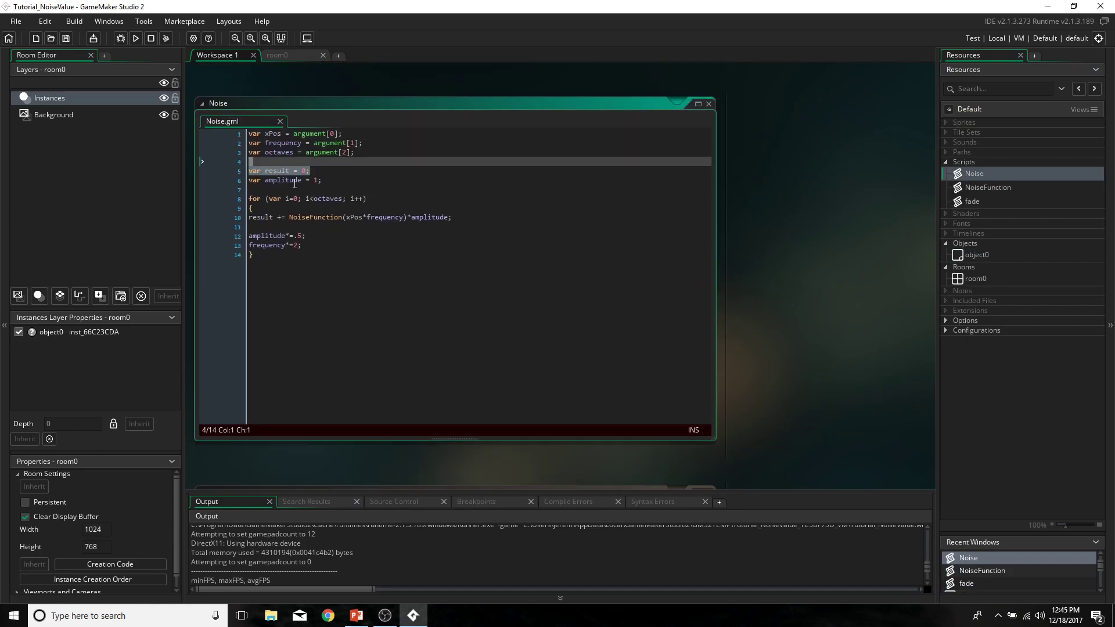
click(354, 171)
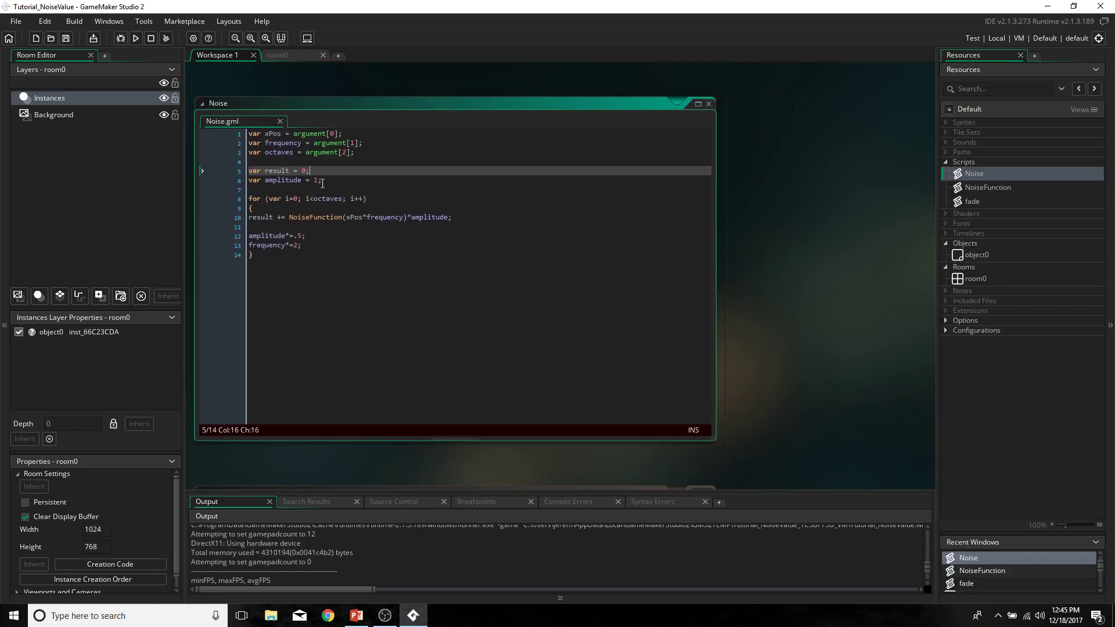
drag(250, 218, 453, 219)
click(548, 219)
click(310, 277)
key(Return)
key(Return)
text(returnresult;)
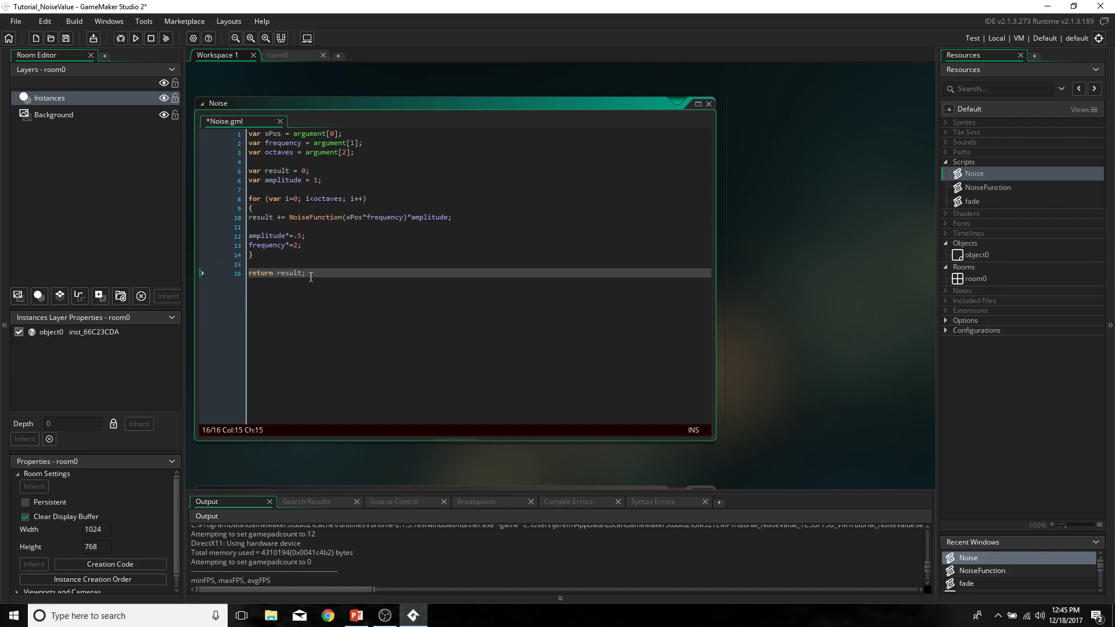
Run the game twice to view the wavy white terrain line.
key(F5)
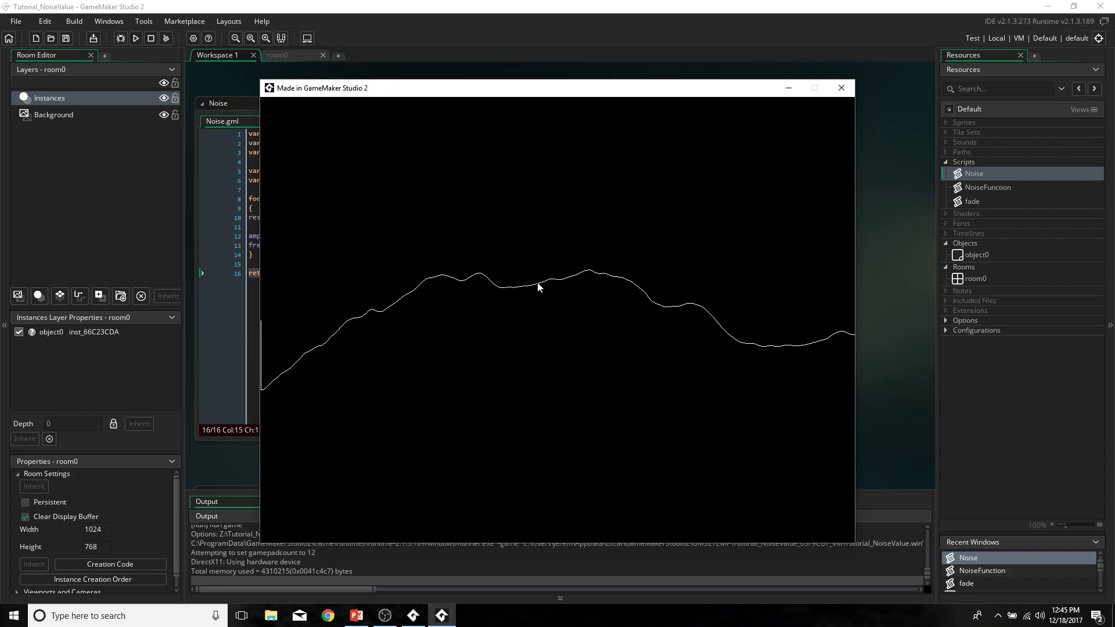
click(842, 90)
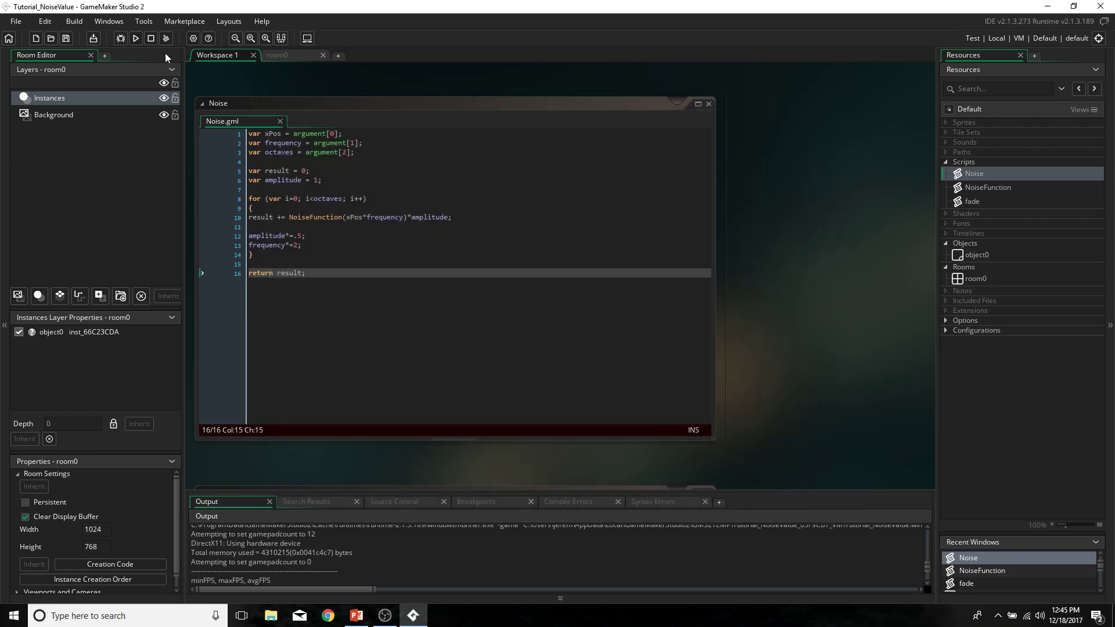
click(135, 38)
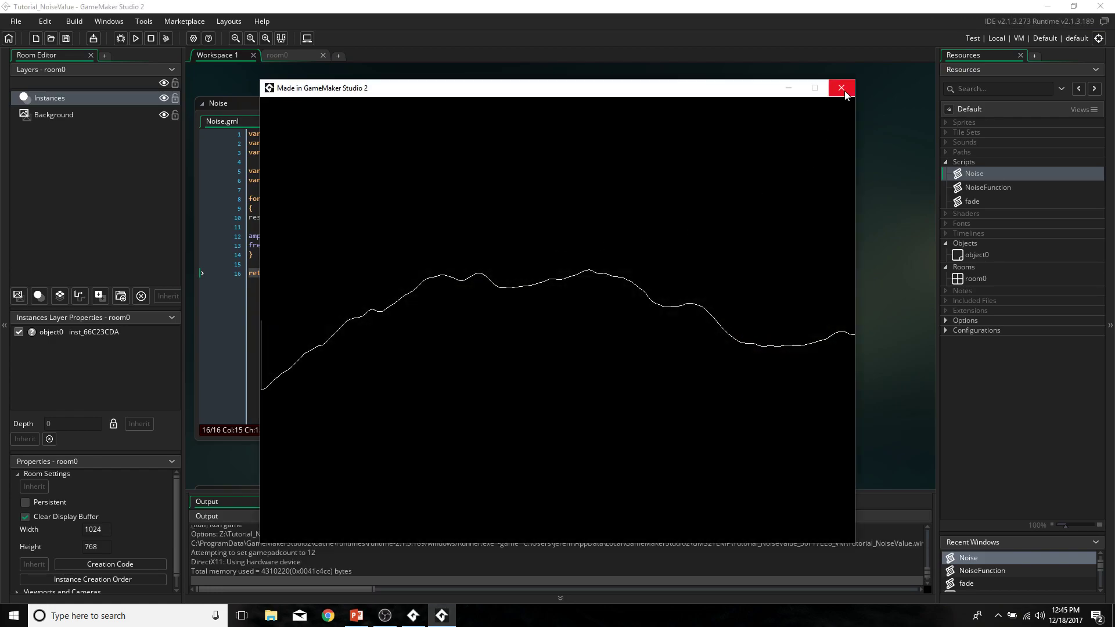
click(842, 89)
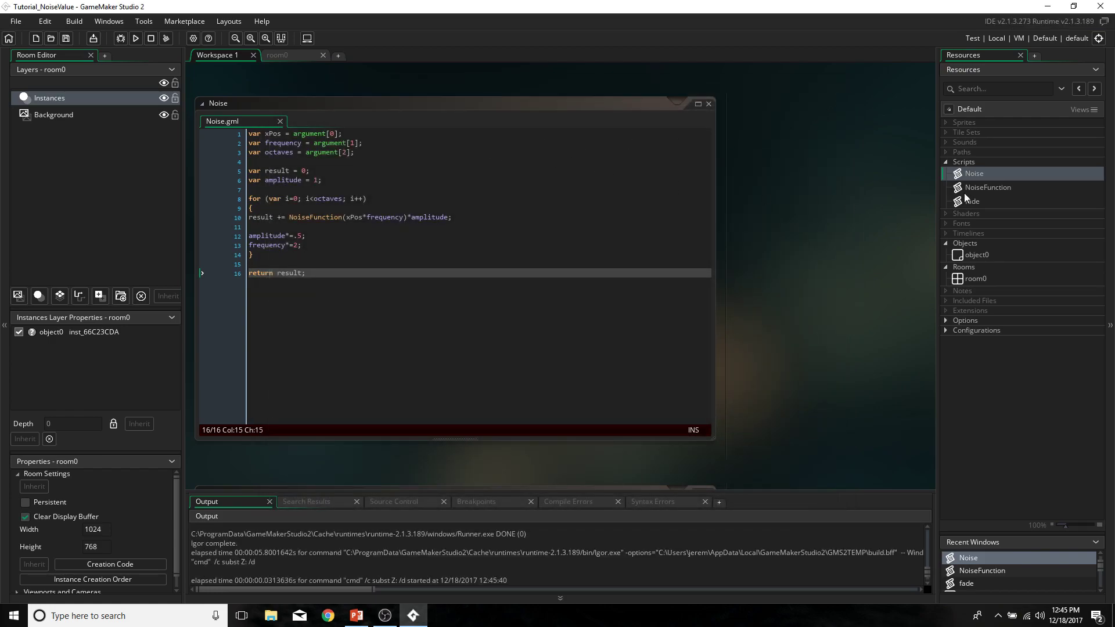
Add randomize() and seed = random(10293012) to object0's Create code, then reopen NoiseFunction.
double_click(974, 254)
click(687, 150)
key(End)
key(Return)
text(randomize())
key(Return)
text(seed = r)
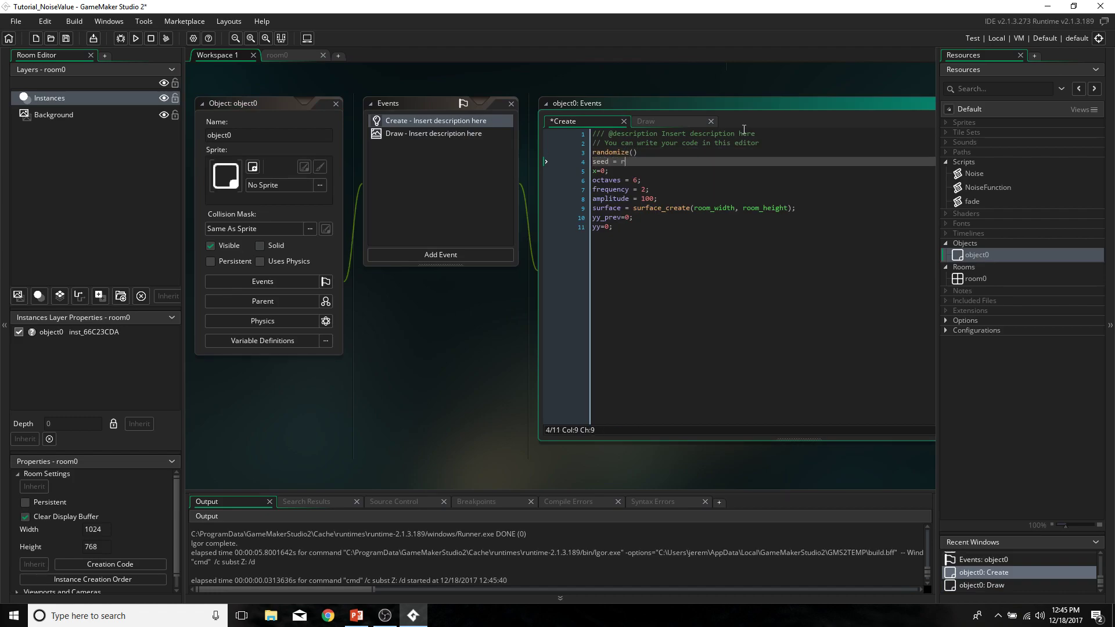
text(andom(10293012))
text(;)
double_click(988, 188)
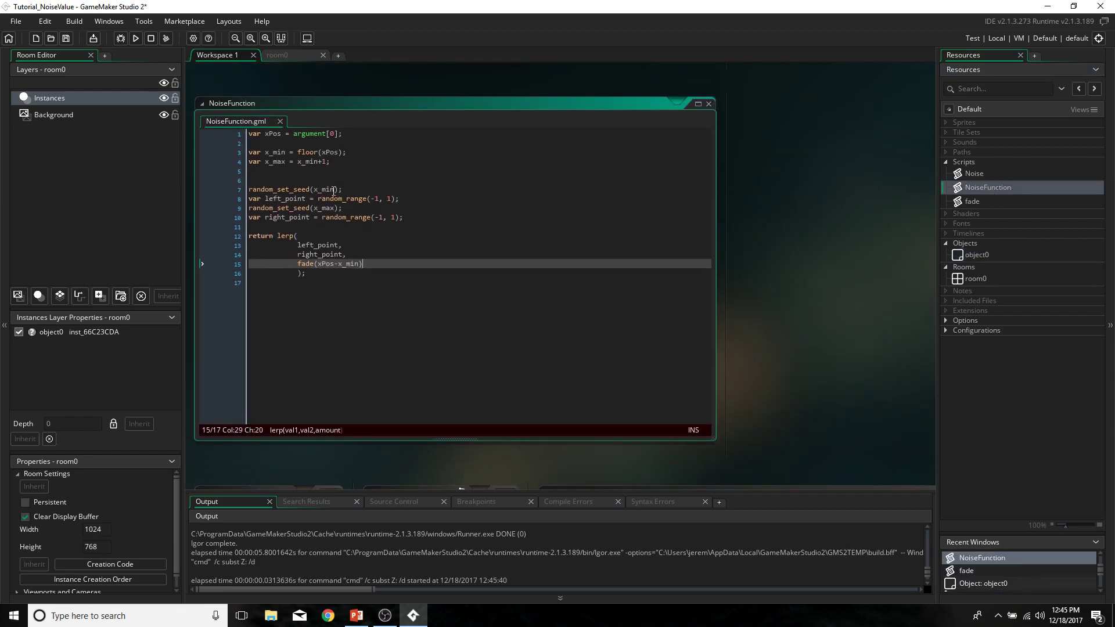
Append +seed to x_min and x_max in both random_set_seed calls and run the game.
click(334, 189)
text(+seed)
click(335, 209)
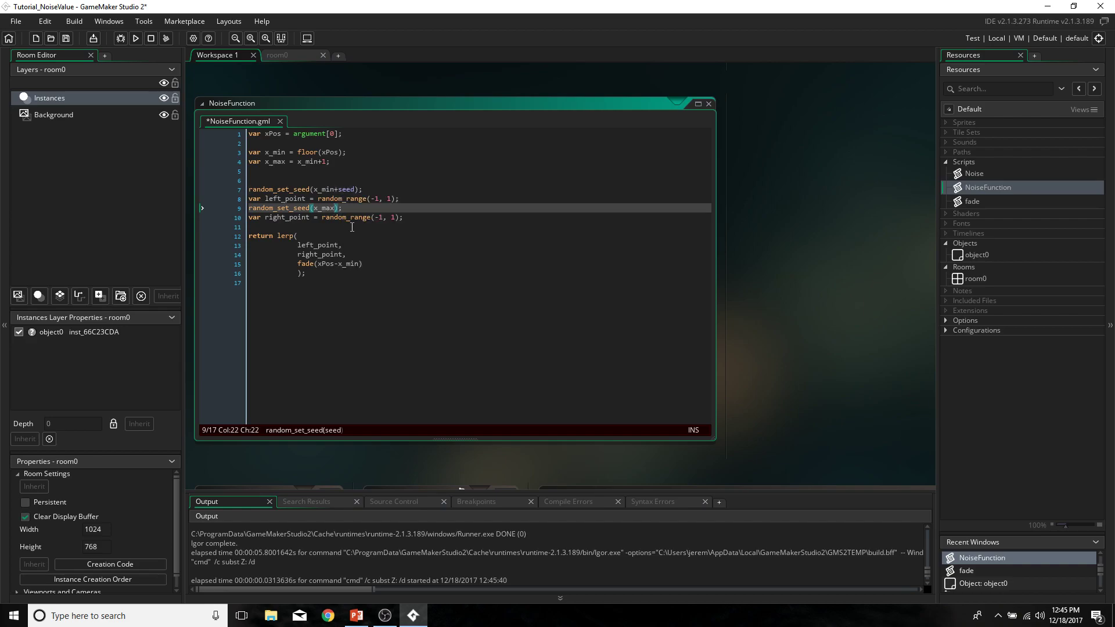
text(+seed)
key(F5)
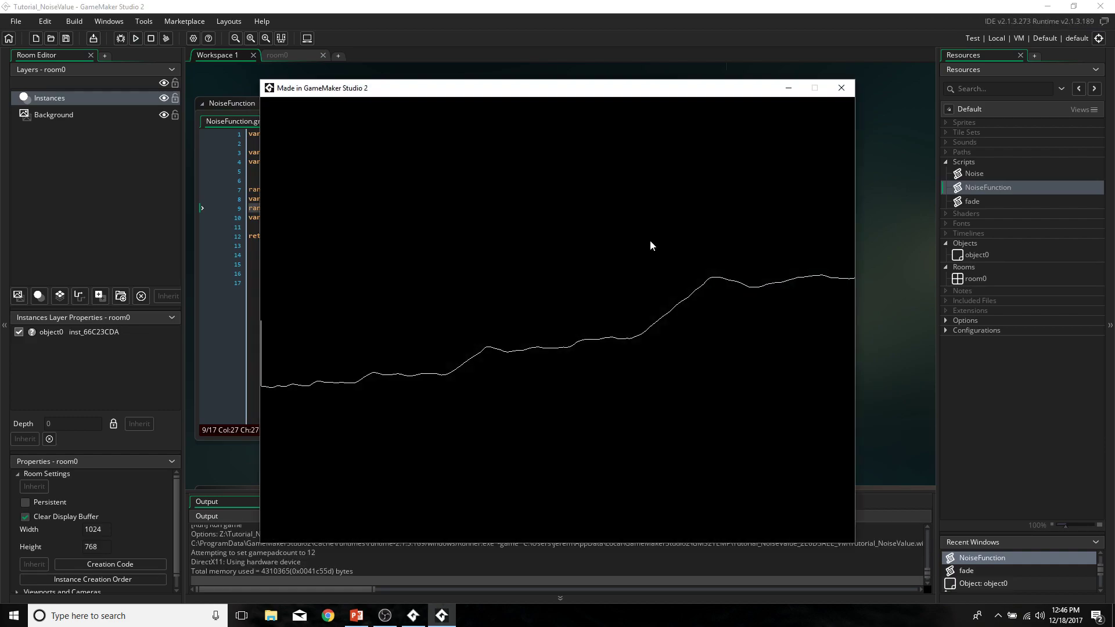
Rerun the game to confirm a different wavy terrain line, then save the project.
click(841, 87)
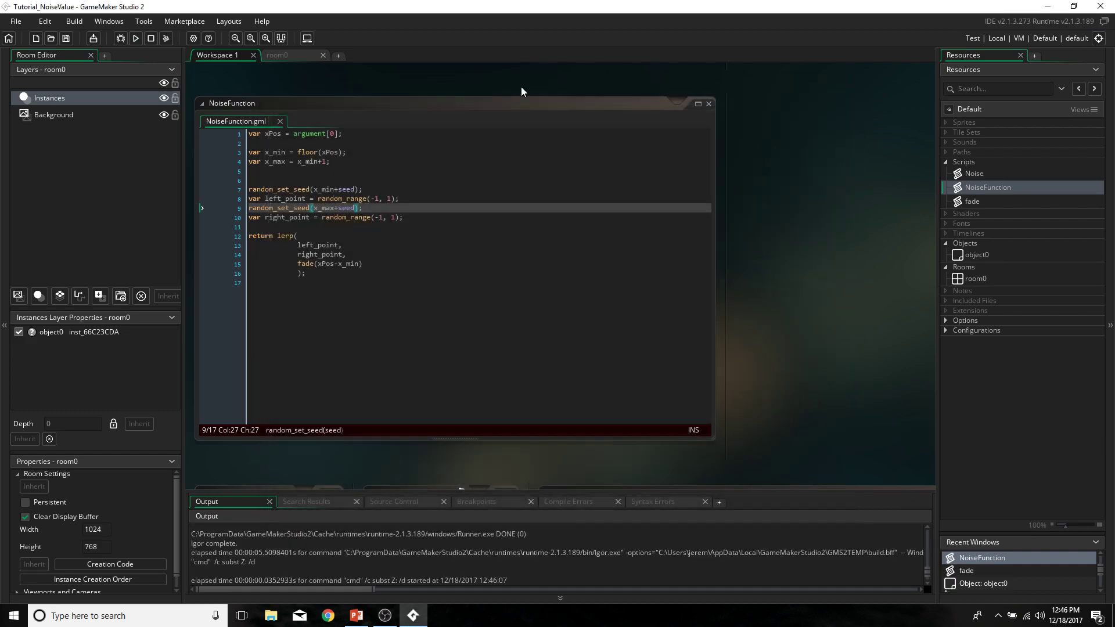
click(135, 39)
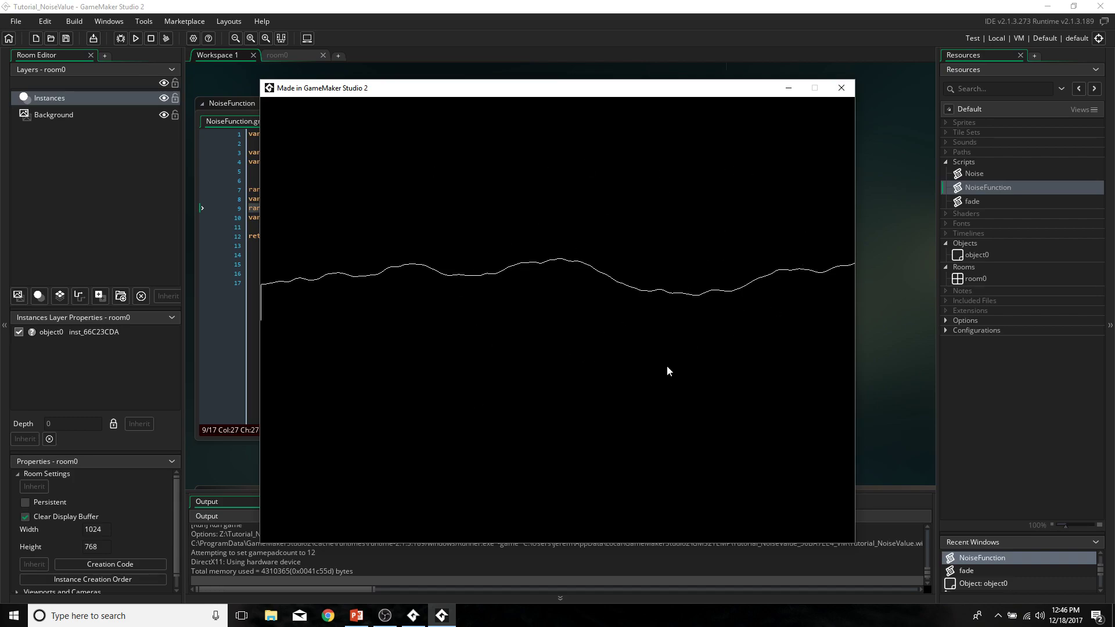
click(844, 91)
click(67, 38)
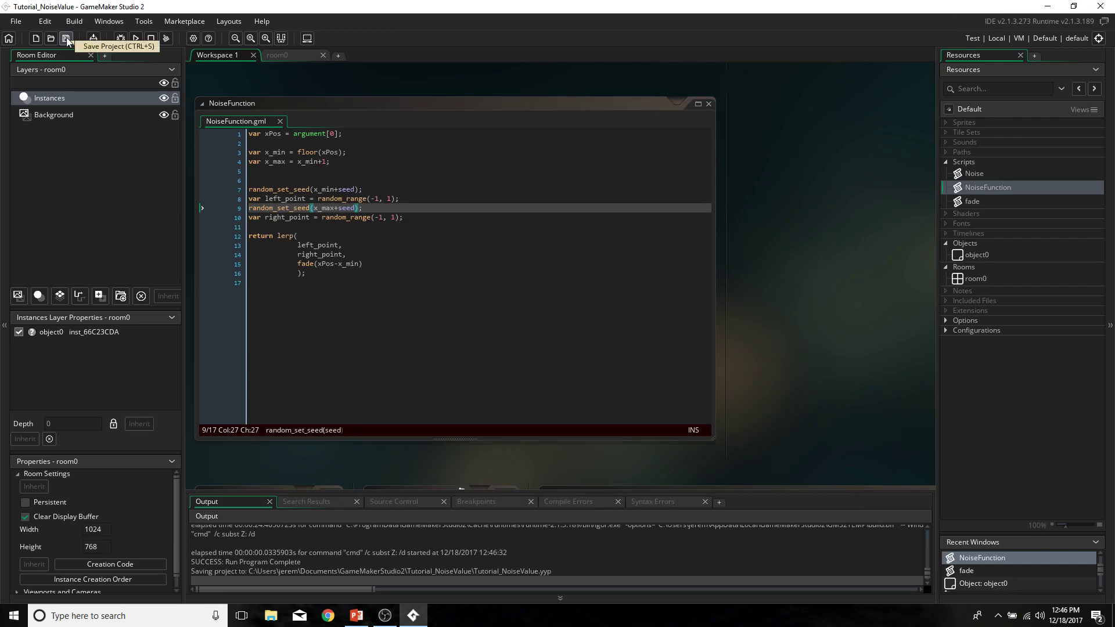
Save the project again with the toolbar Save Project button.
click(67, 38)
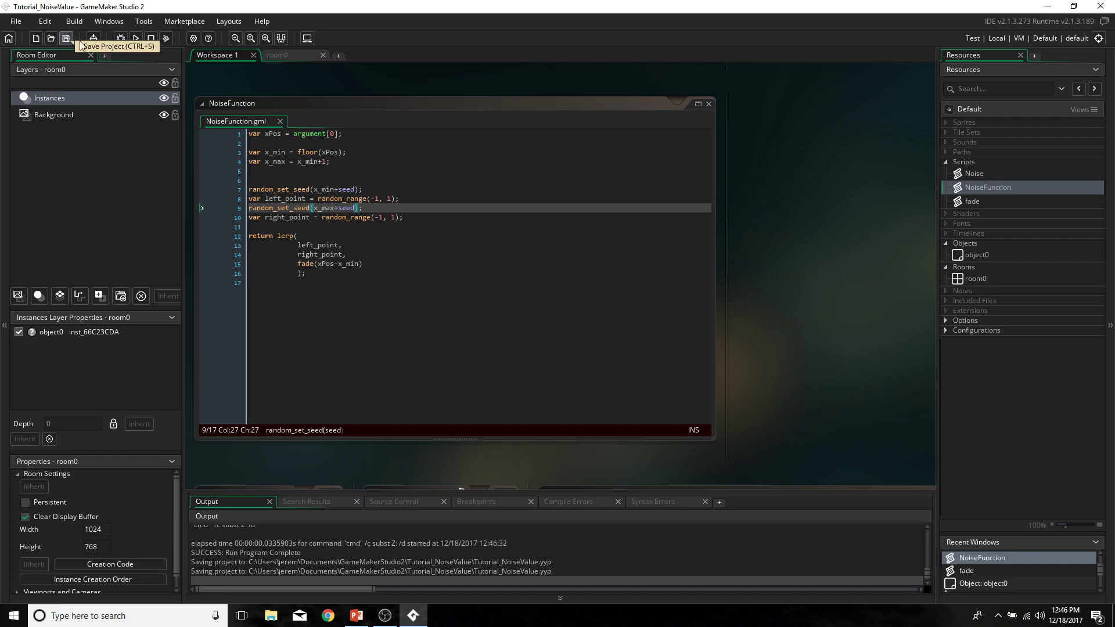